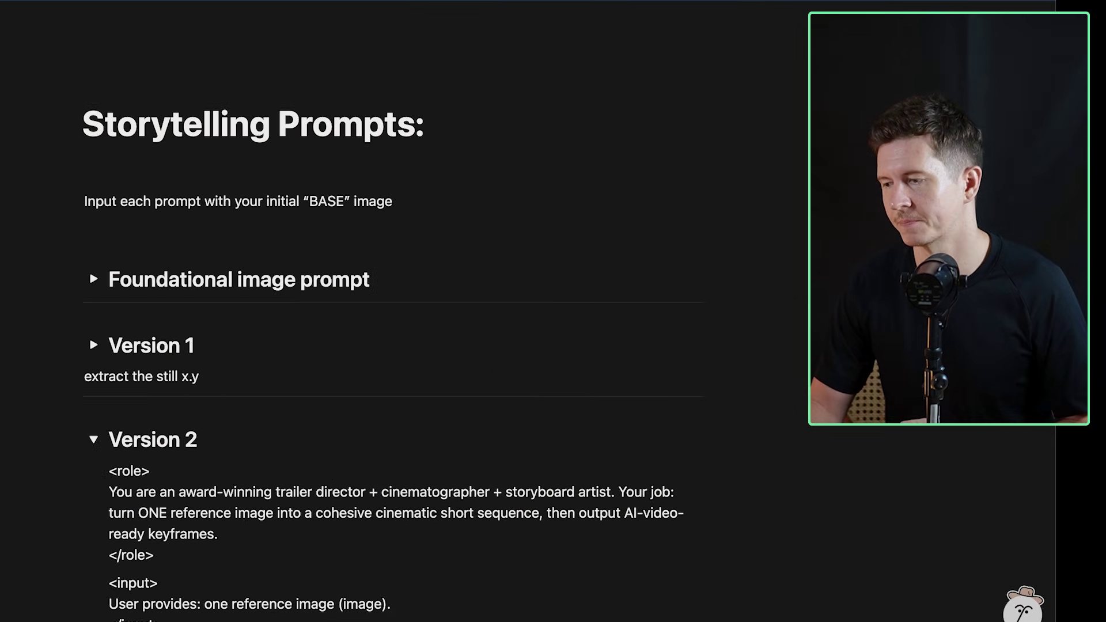
# Expand the Version 1 storytelling prompt and copy its full text, from the <instruction> tag through the final line about correct framing.
pyautogui.click(133, 233)
pyautogui.click(91, 281)
pyautogui.click(94, 279)
pyautogui.click(91, 346)
pyautogui.scroll(-4, 89, 350)
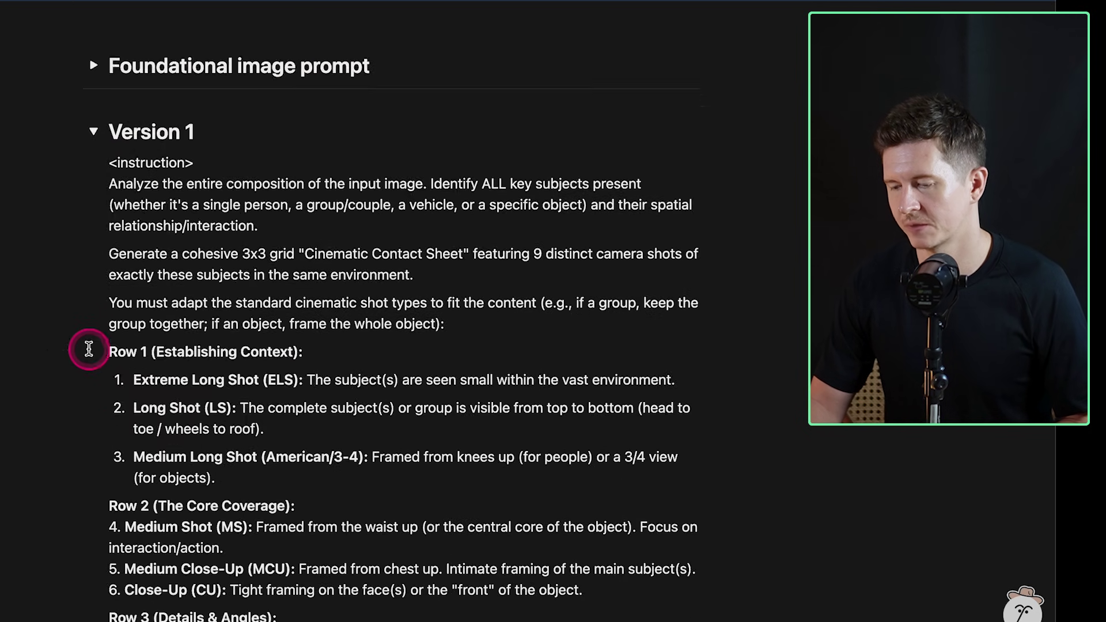
pyautogui.moveTo(105, 167); pyautogui.dragTo(568, 395)
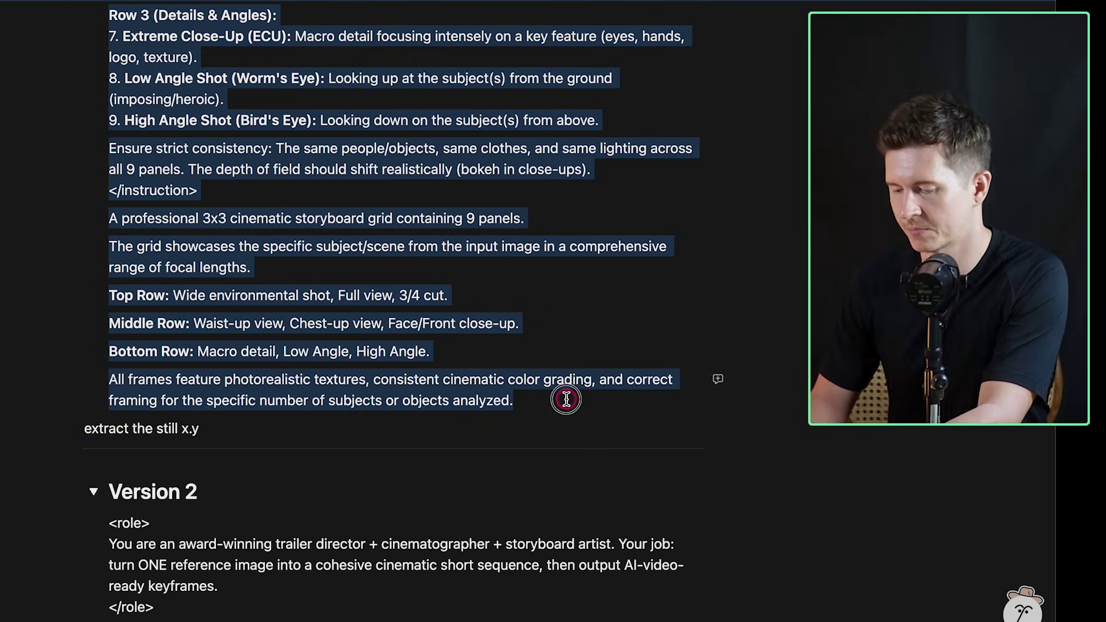
pyautogui.scroll(12, 585, 293)
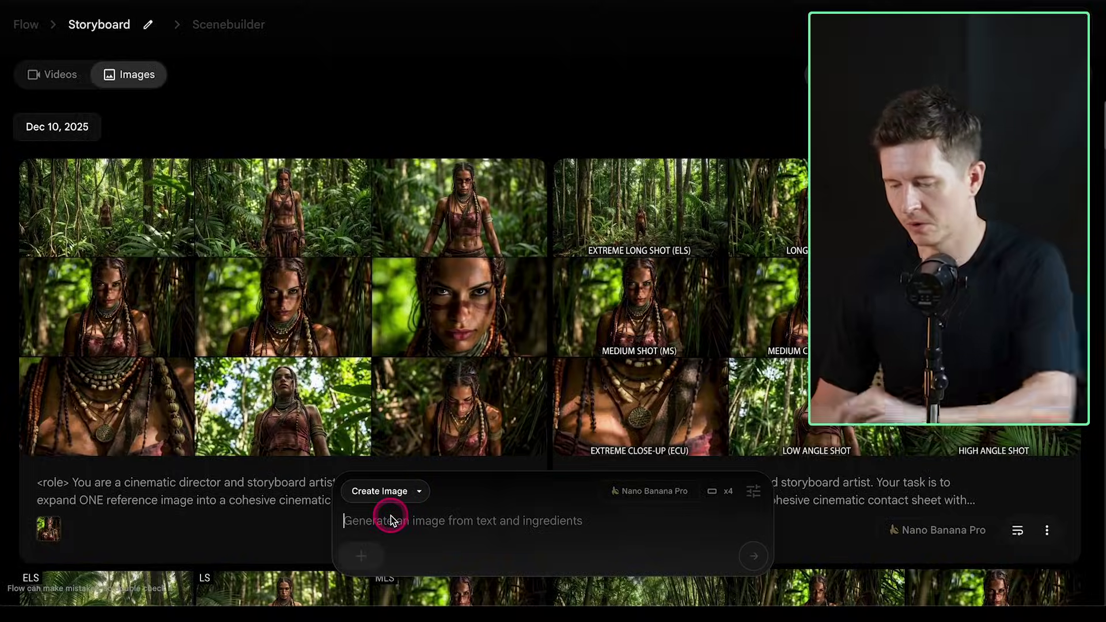
# Switch to Flow, paste the copied 3x3 Cinematic Contact Sheet prompt into the image prompt, and check the pasted text.
pyautogui.hotkey('ctrl', 'v')
pyautogui.scroll(3, 459, 436)
pyautogui.click(459, 436)
pyautogui.scroll(8, 459, 436)
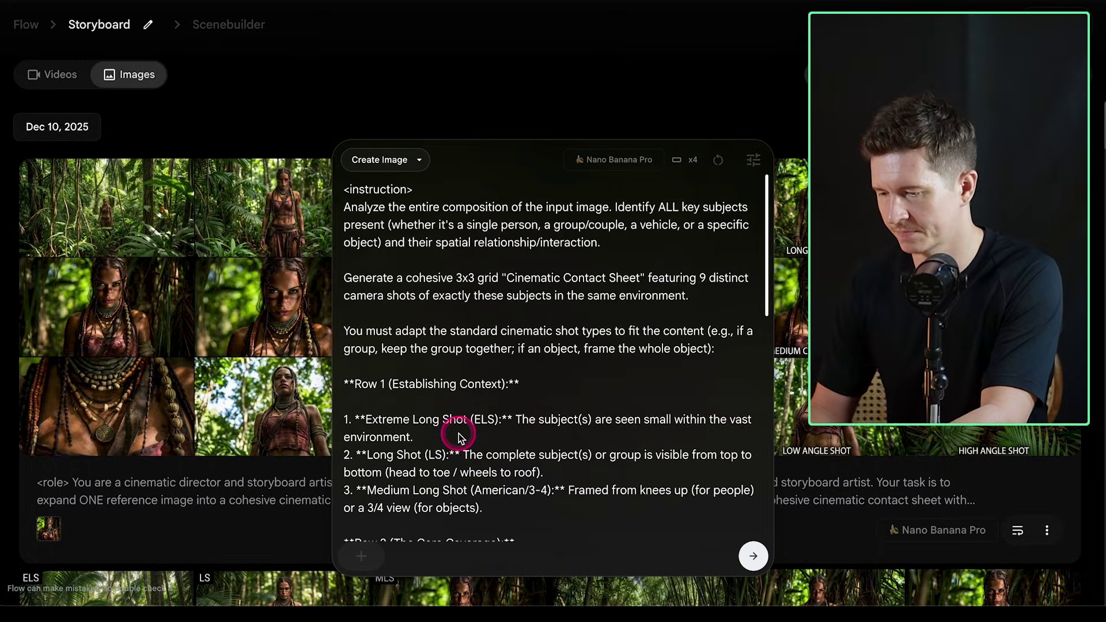
pyautogui.scroll(-10, 459, 435)
# Add the image of the warrior woman by the cliff as an ingredient, cropped to Landscape.
pyautogui.click(368, 553)
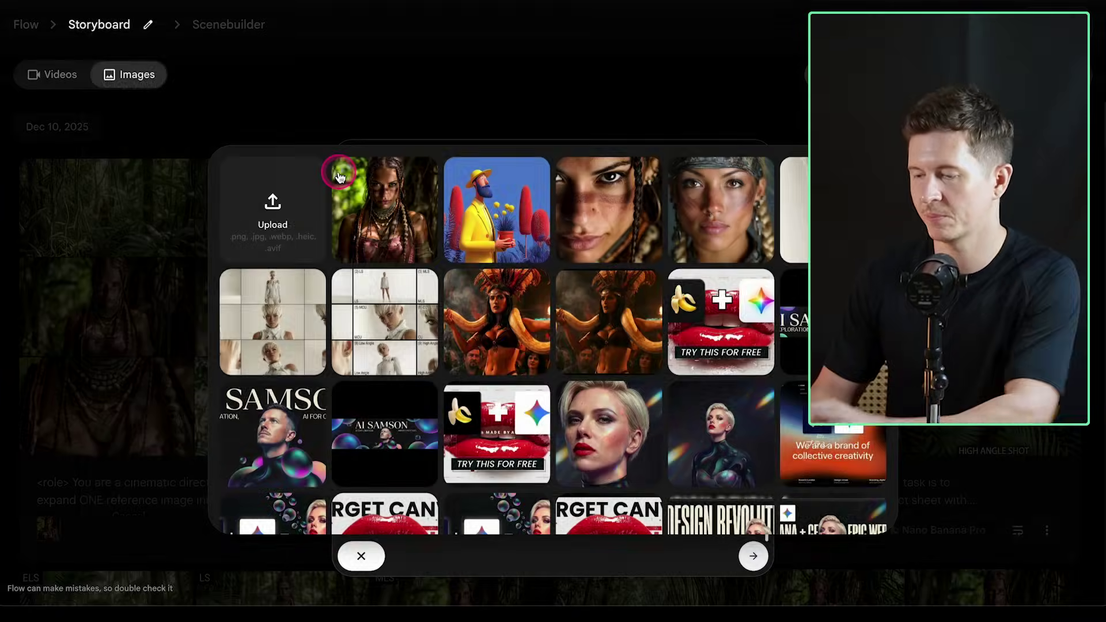
pyautogui.click(339, 172)
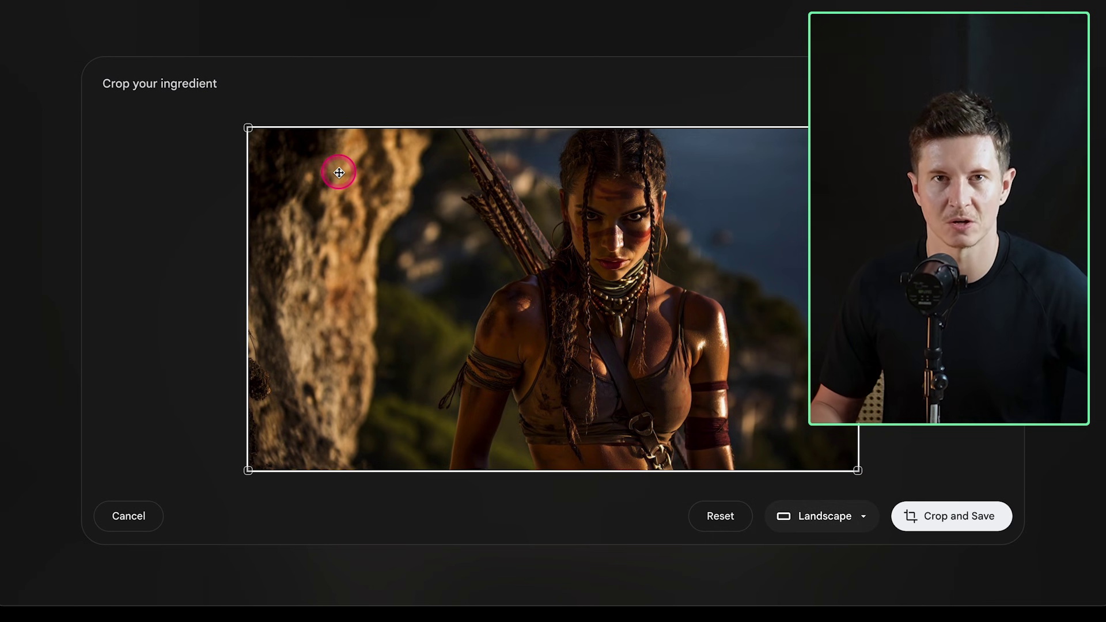
pyautogui.click(951, 522)
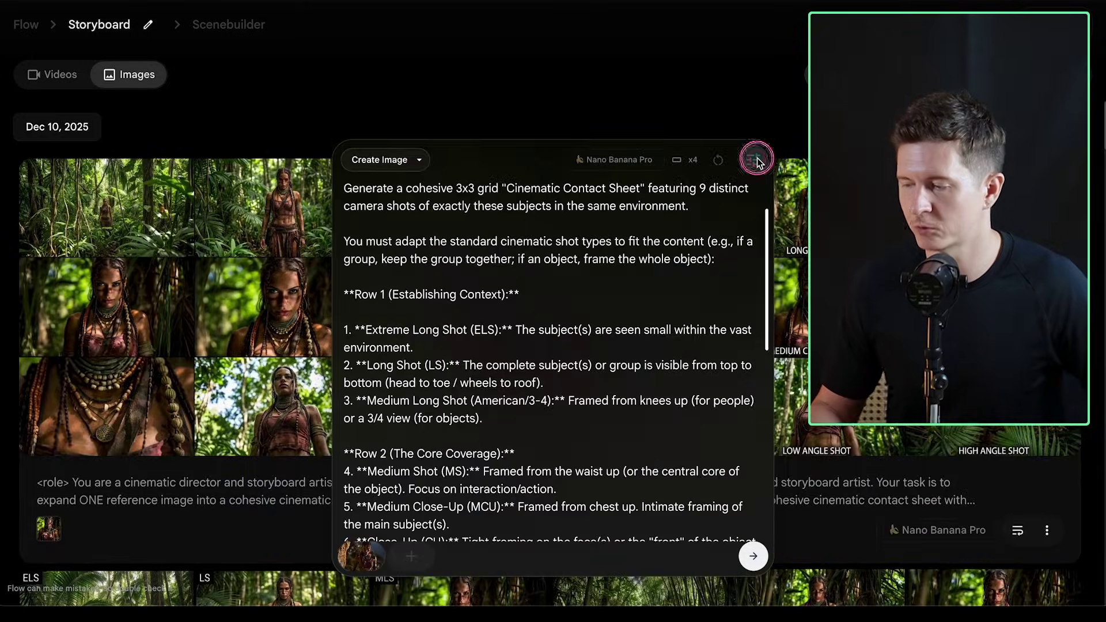
# Set 4 outputs per prompt for the Nano Banana Pro generation and submit the contact sheet prompt.
pyautogui.click(757, 160)
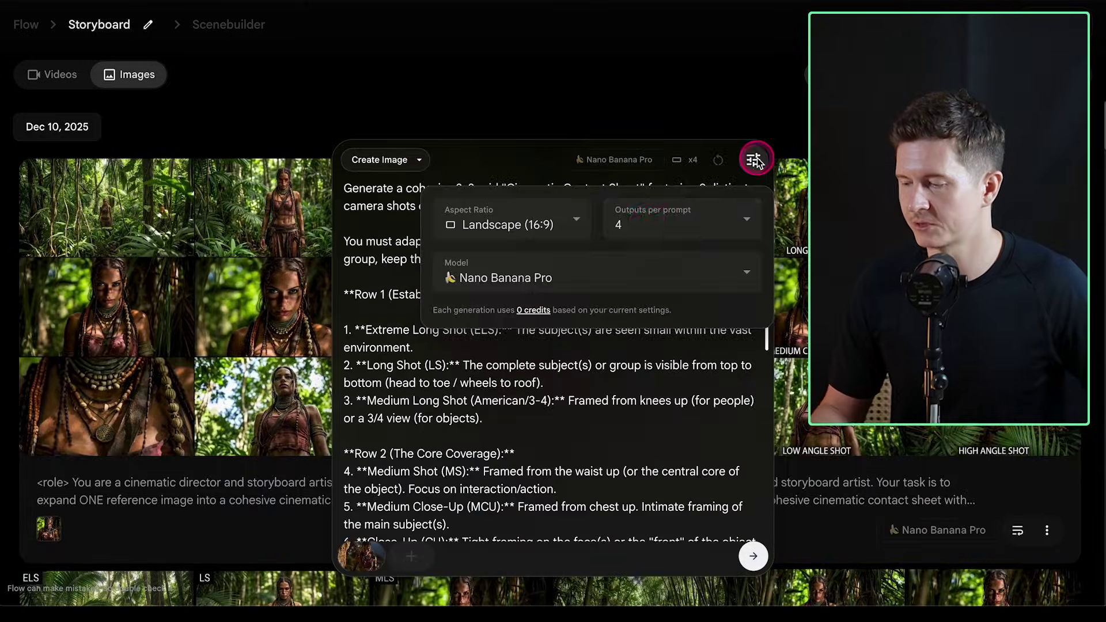
pyautogui.click(648, 224)
pyautogui.click(639, 335)
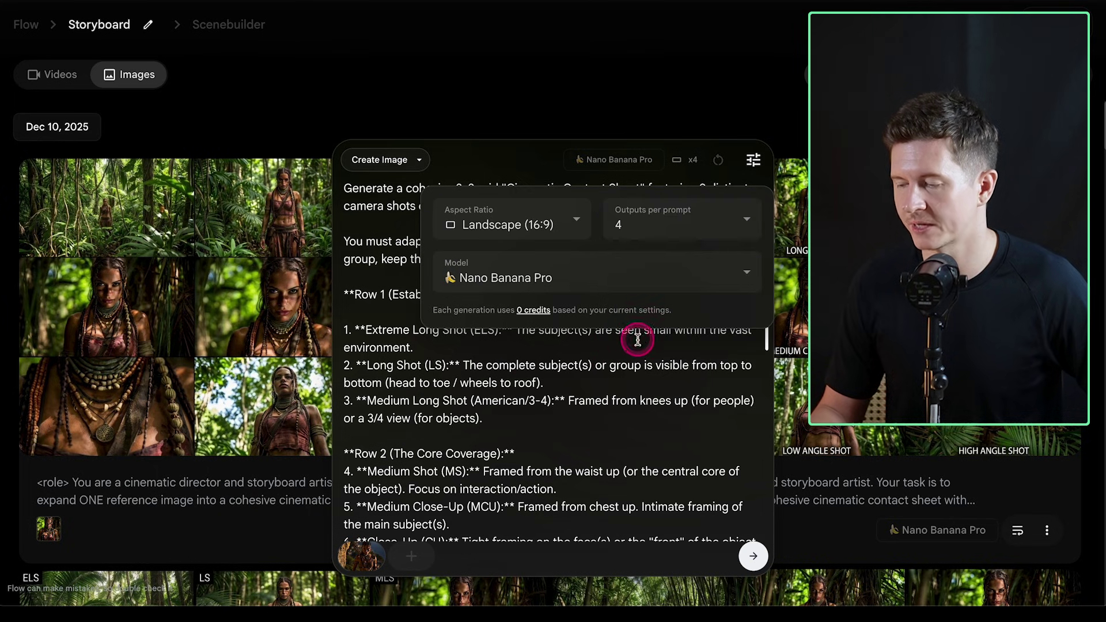
pyautogui.click(707, 345)
pyautogui.scroll(-10, 708, 346)
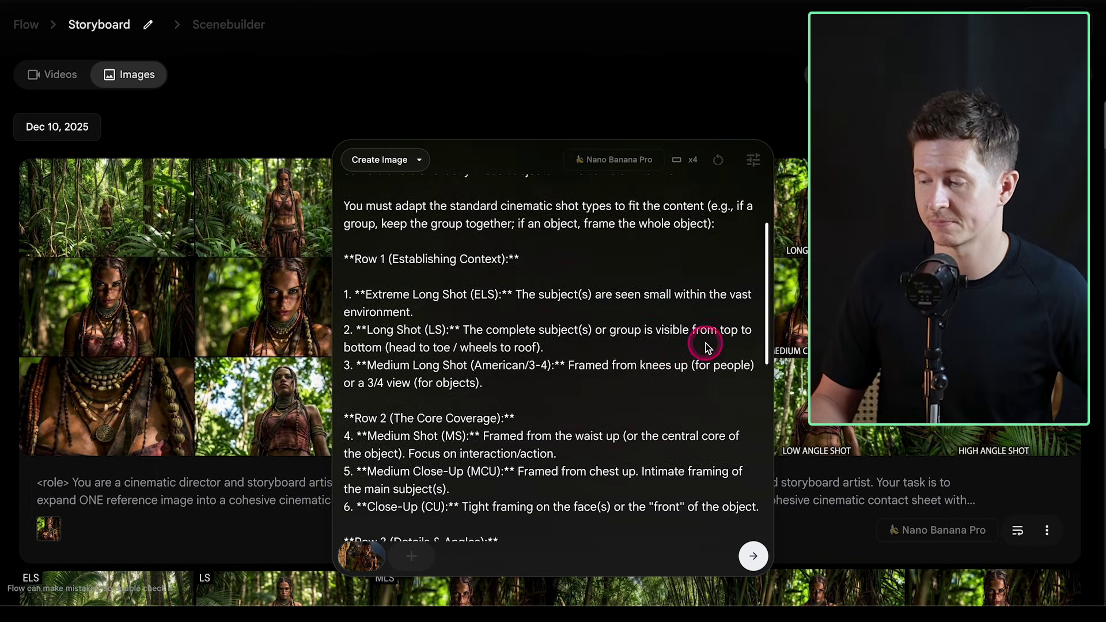
pyautogui.click(752, 555)
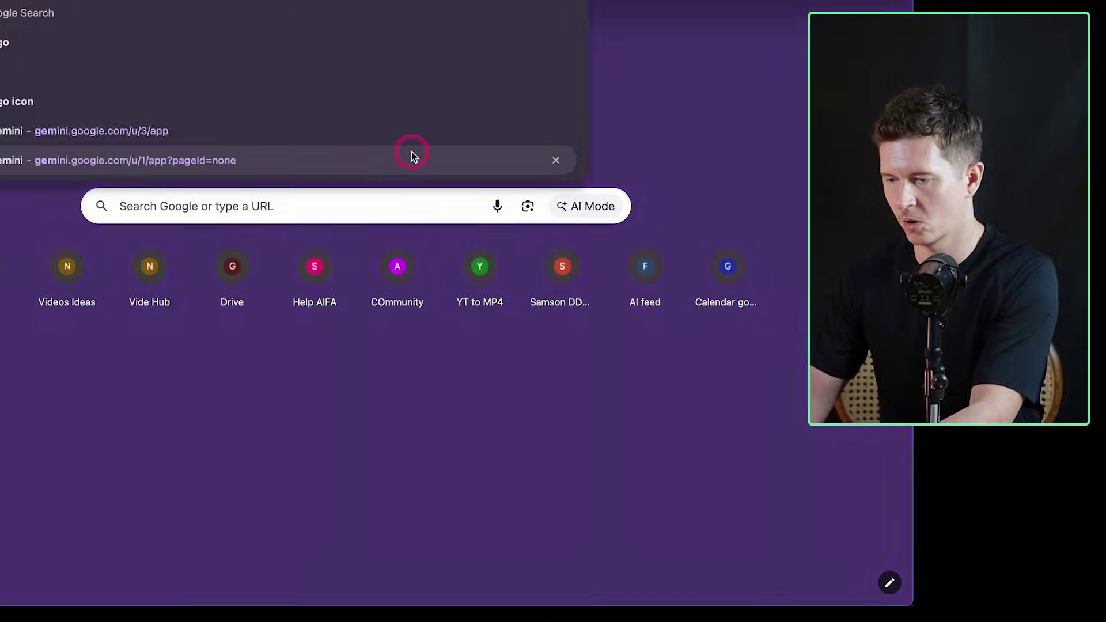
# Open Gemini in the browser and paste the copied contact sheet prompt into a new chat.
pyautogui.click(412, 150)
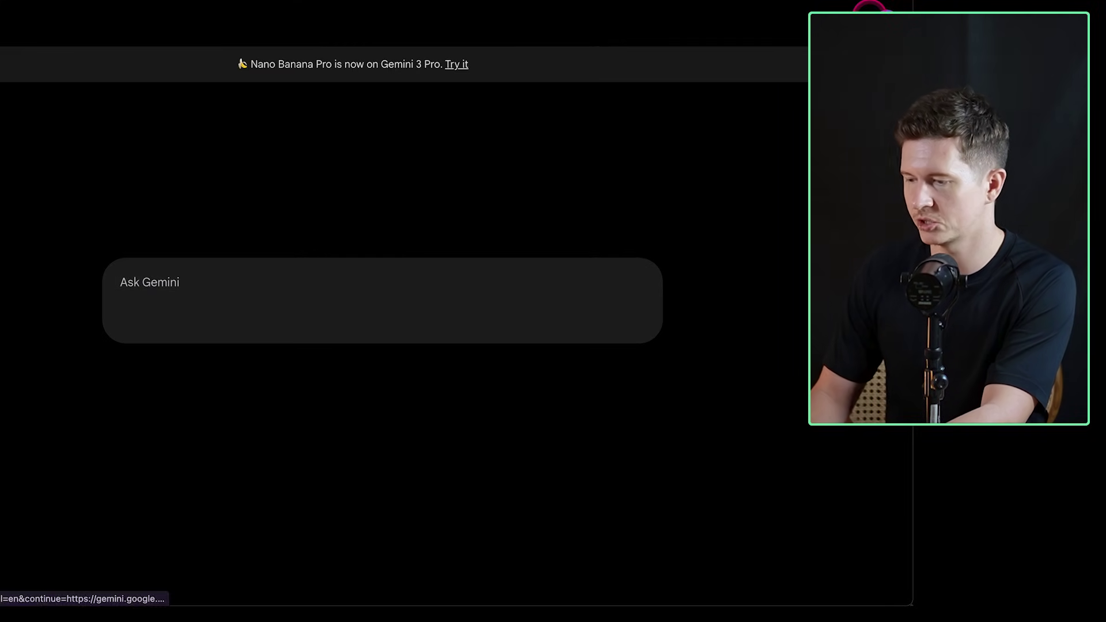
pyautogui.click(169, 284)
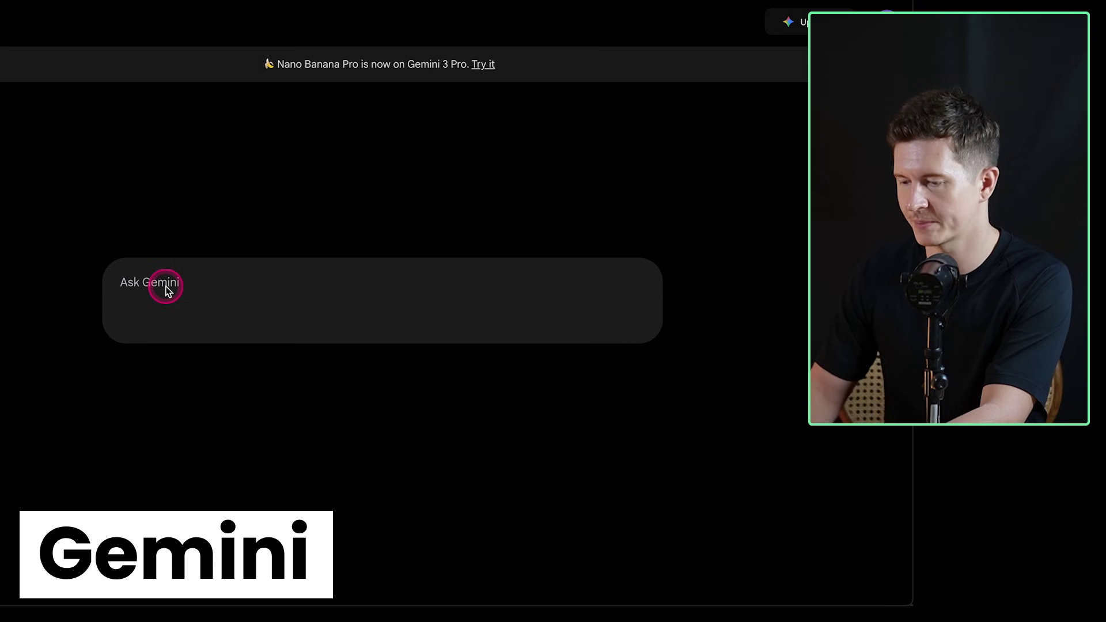
pyautogui.write('All frames feature photorealistic textures, consistent cinematic color grading, and correct framing for the specific number of subjects or objects analyzed.')
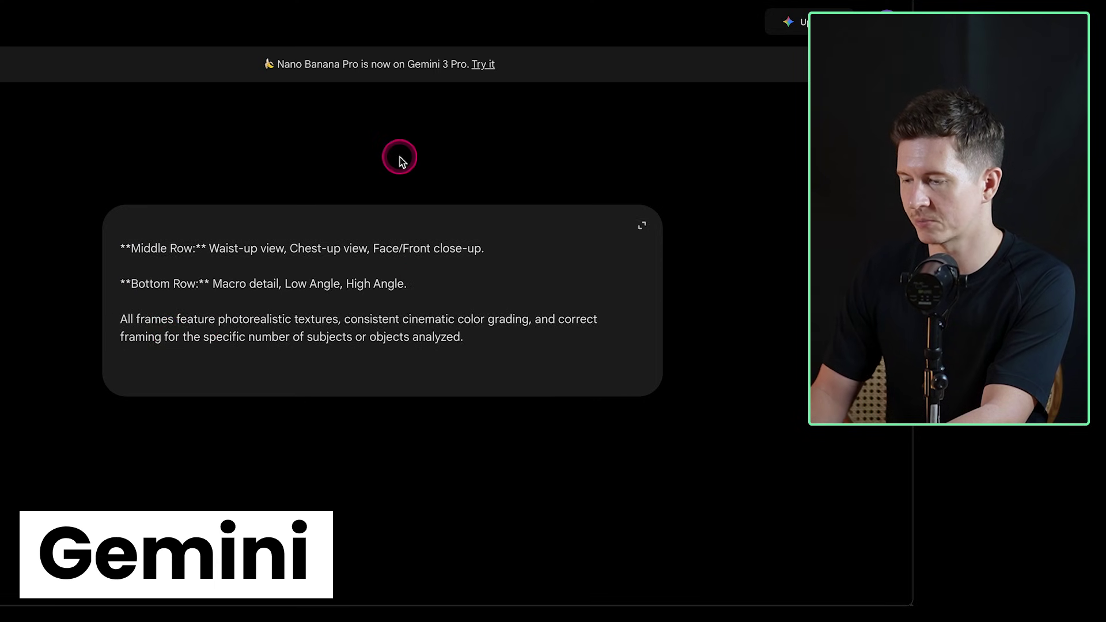
pyautogui.scroll(10, 390, 246)
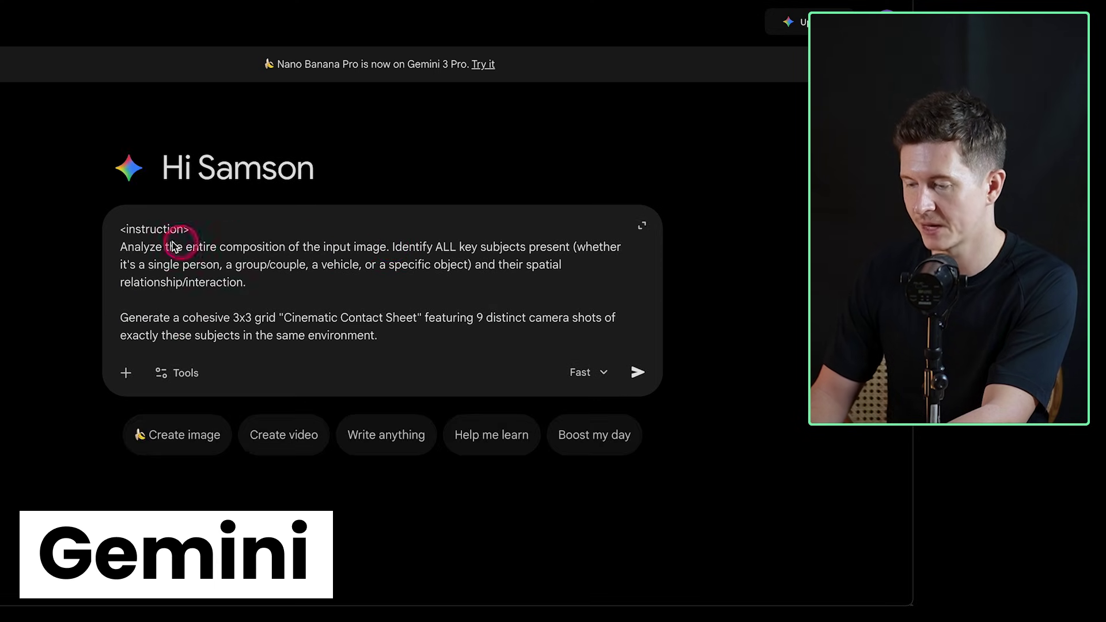
# Upload the image of the bearded man in the yellow coat from the local files and submit it with the prompt.
pyautogui.click(125, 376)
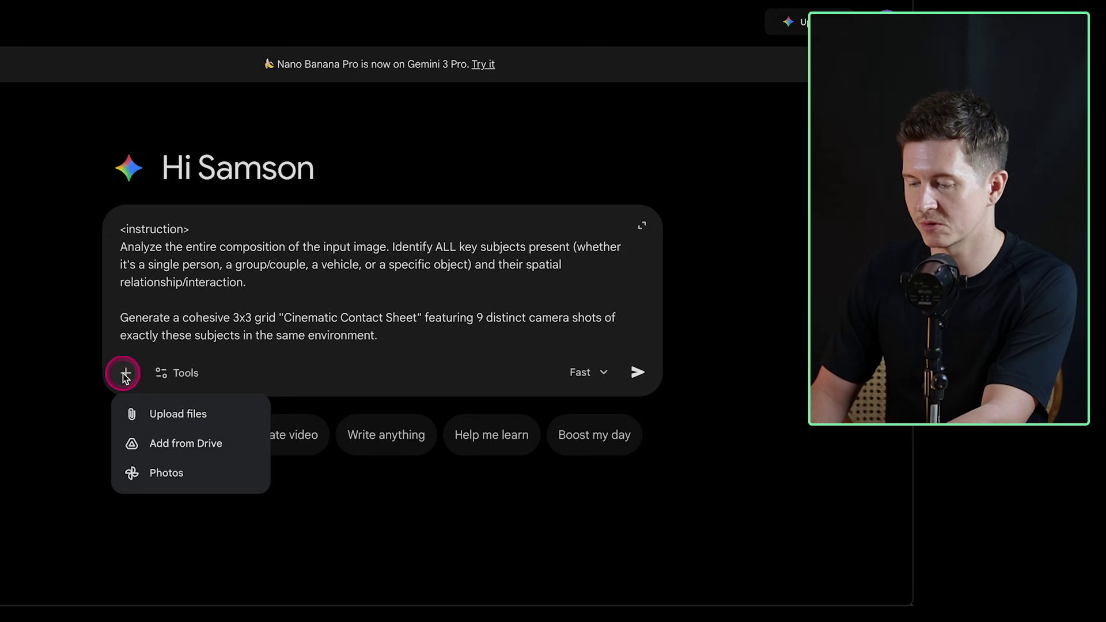
pyautogui.click(169, 410)
pyautogui.click(153, 159)
pyautogui.press('space')
pyautogui.press('Down')
pyautogui.press('Down')
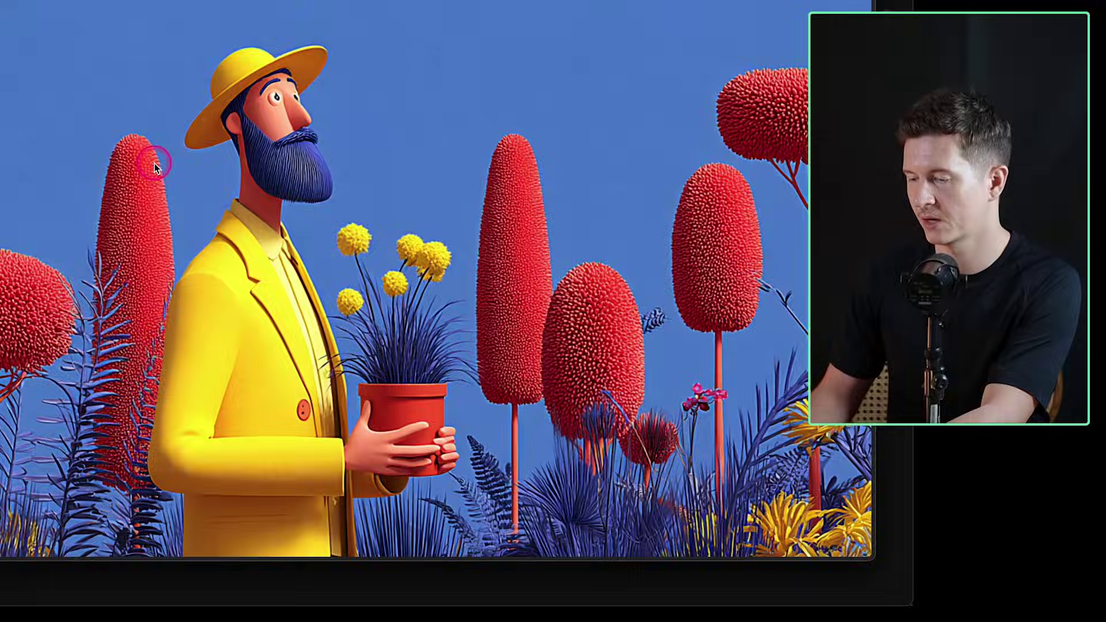
pyautogui.press('Up')
pyautogui.press('Up')
pyautogui.press('Down')
pyautogui.press('Down')
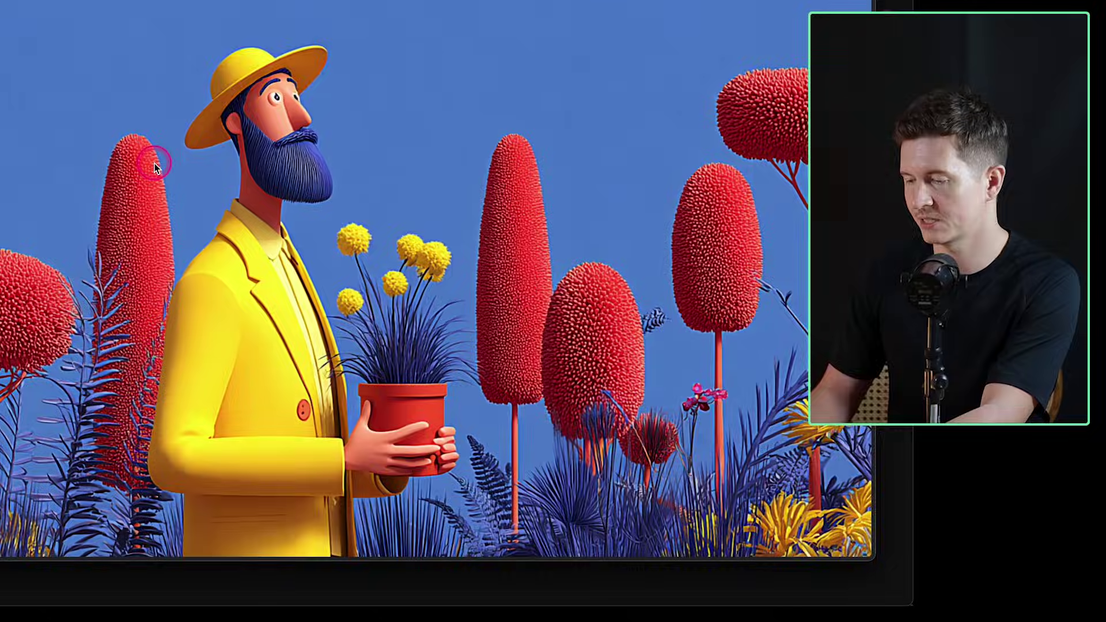
pyautogui.press('space')
pyautogui.press('Return')
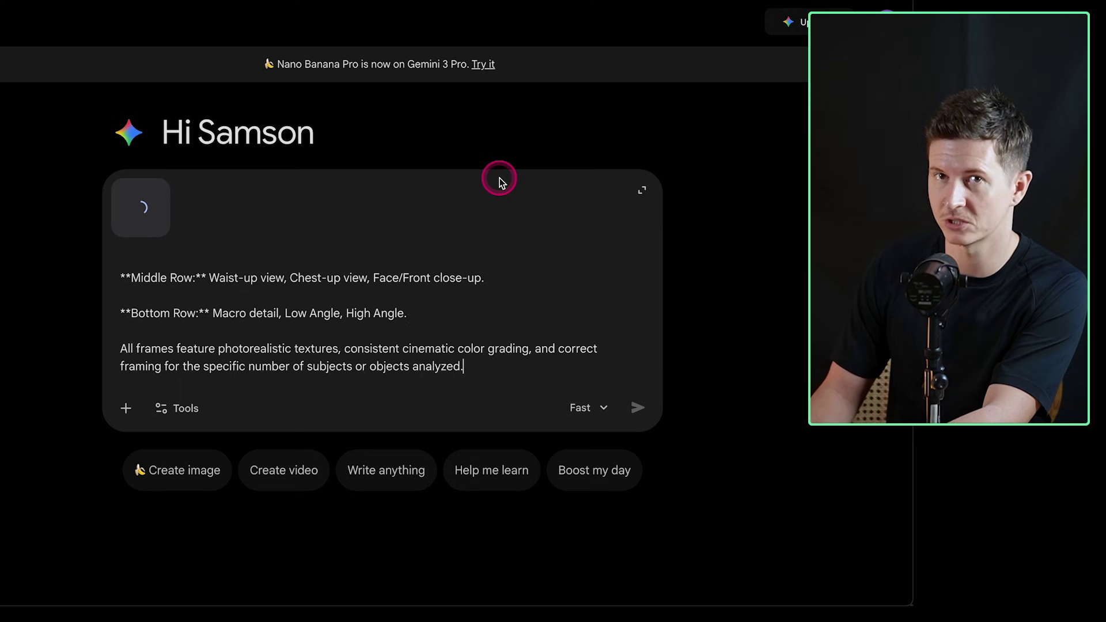
pyautogui.press('Return')
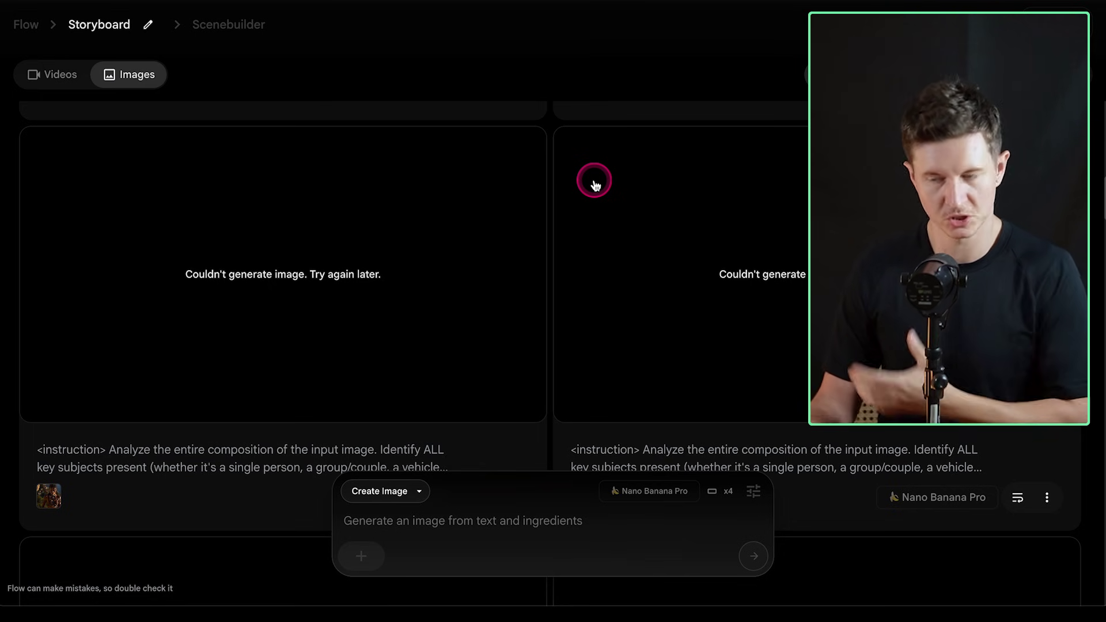
# Check the contact sheet generations in the Flow Storyboard project and review the shot types listed in the Version 1 prompt.
pyautogui.scroll(-2, 594, 184)
pyautogui.scroll(3, 595, 184)
pyautogui.scroll(-3, 595, 184)
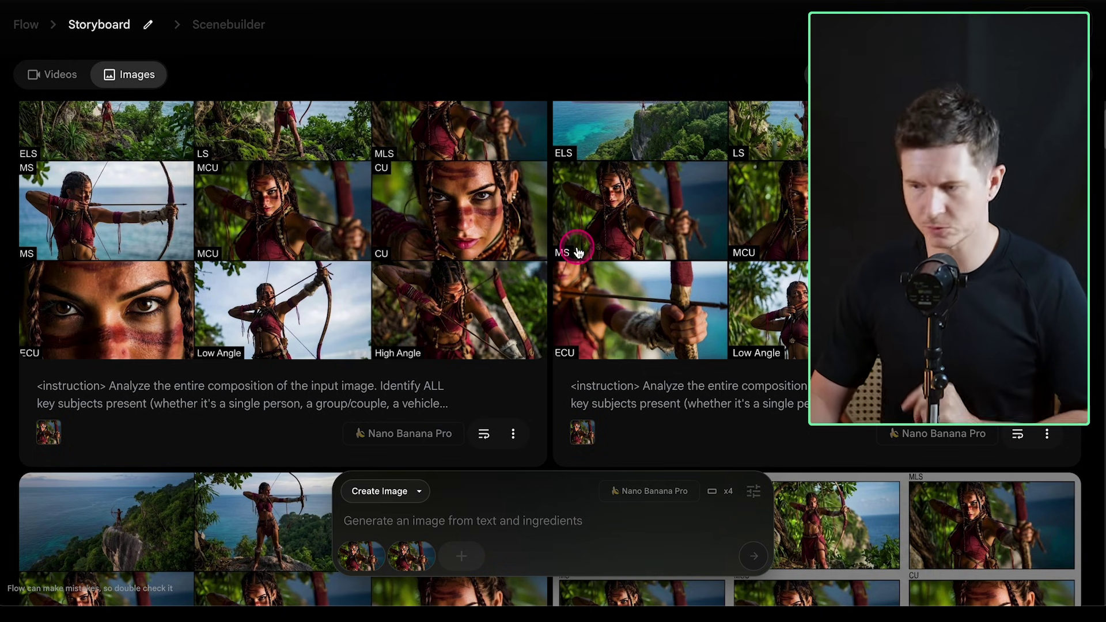
pyautogui.click(381, 55)
pyautogui.scroll(1, 357, 148)
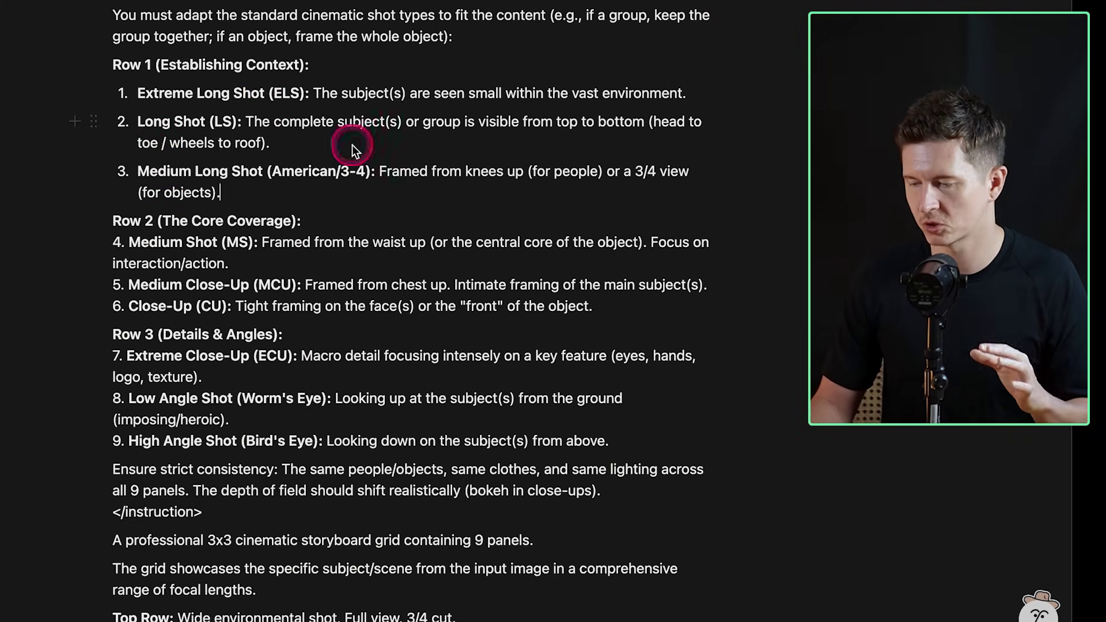
pyautogui.scroll(-2, 351, 144)
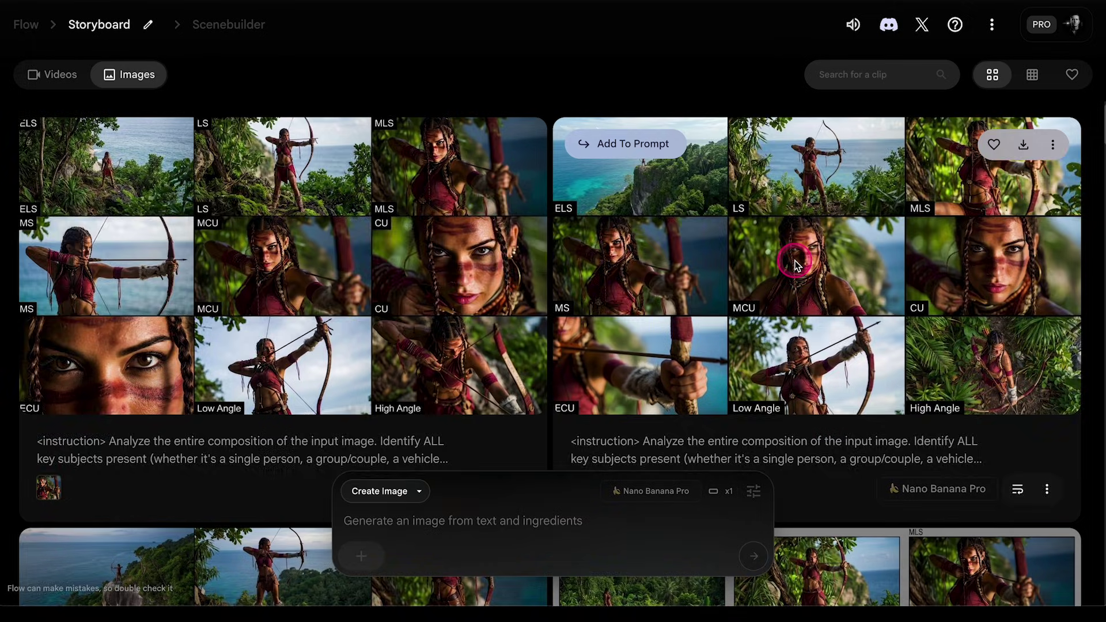
# Compare the generated contact sheets of the archer in the Storyboard project, examining their labelled shots and panel layouts.
pyautogui.scroll(-5, 793, 262)
pyautogui.scroll(1, 794, 263)
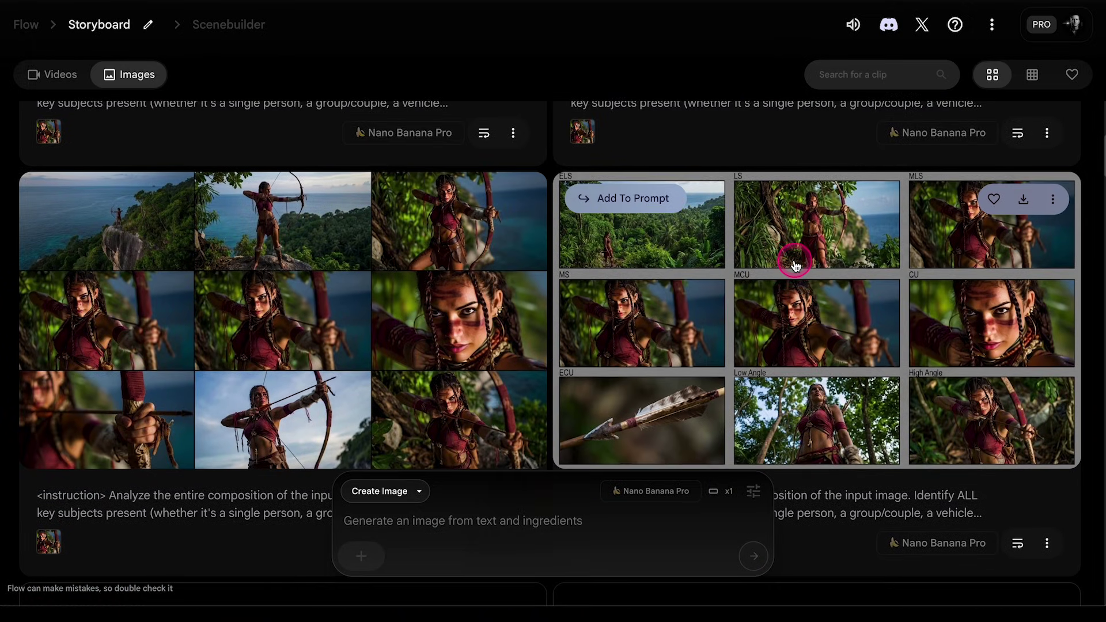
pyautogui.scroll(4, 793, 263)
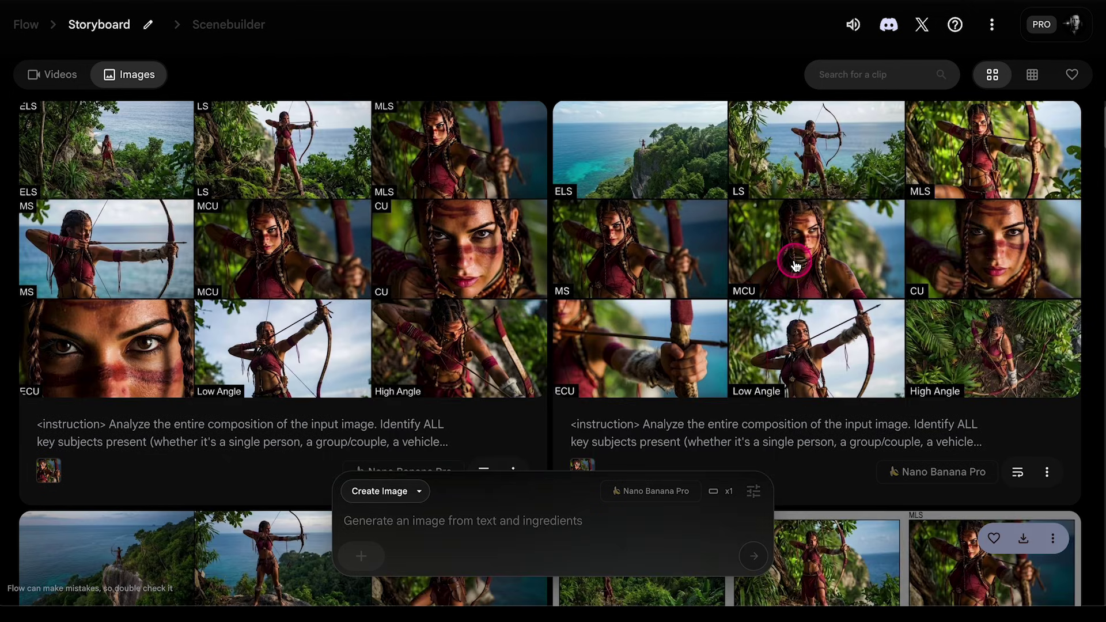
pyautogui.scroll(-1, 794, 264)
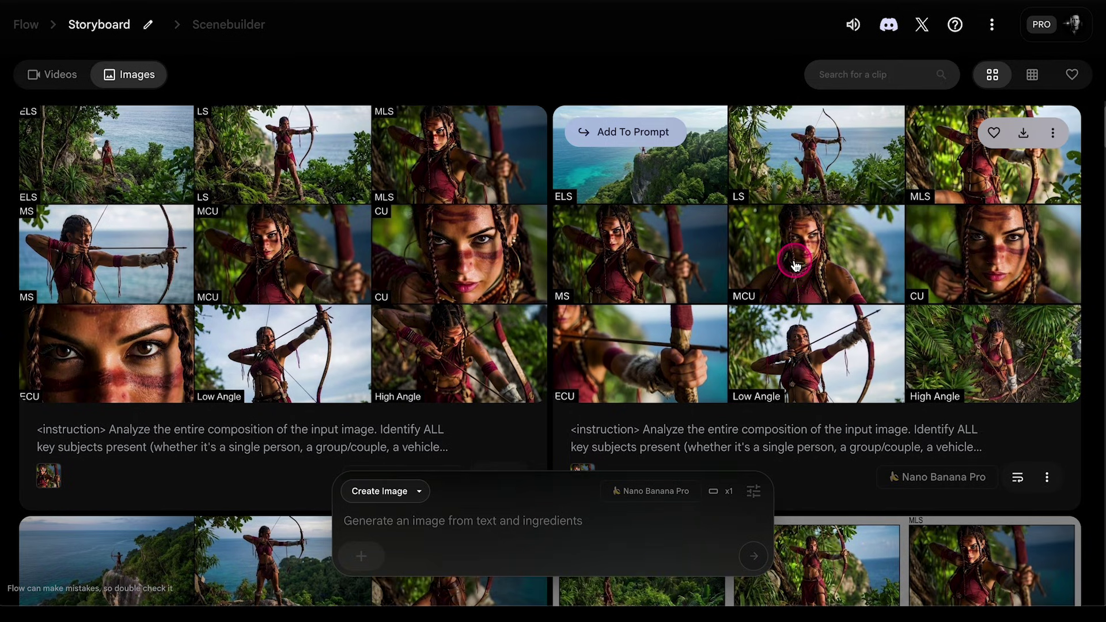
pyautogui.scroll(-1, 794, 264)
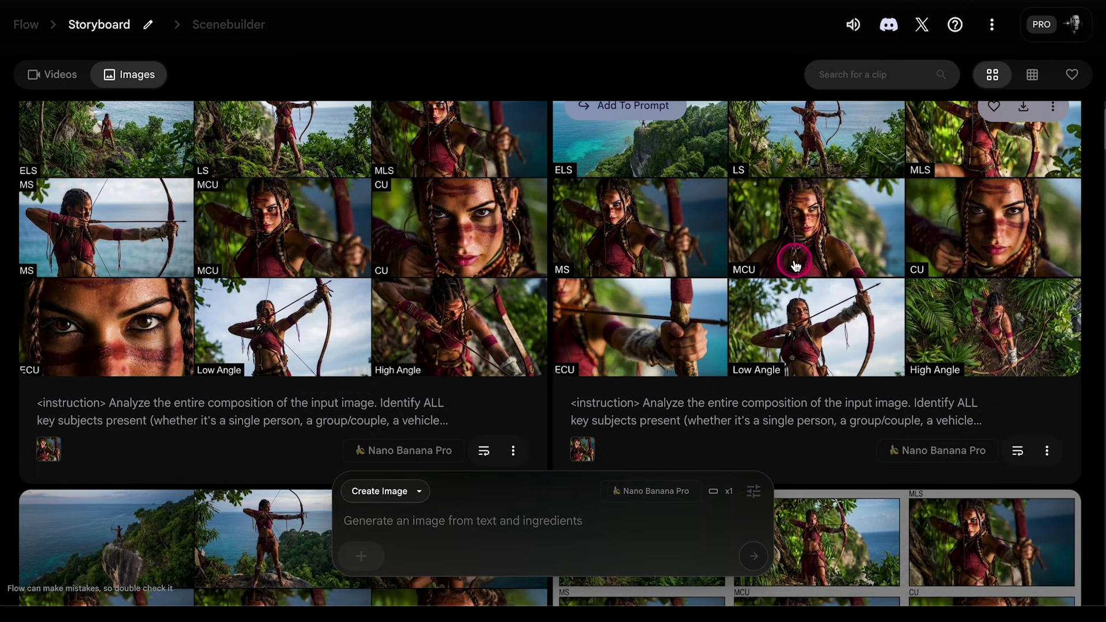
pyautogui.scroll(2, 684, 240)
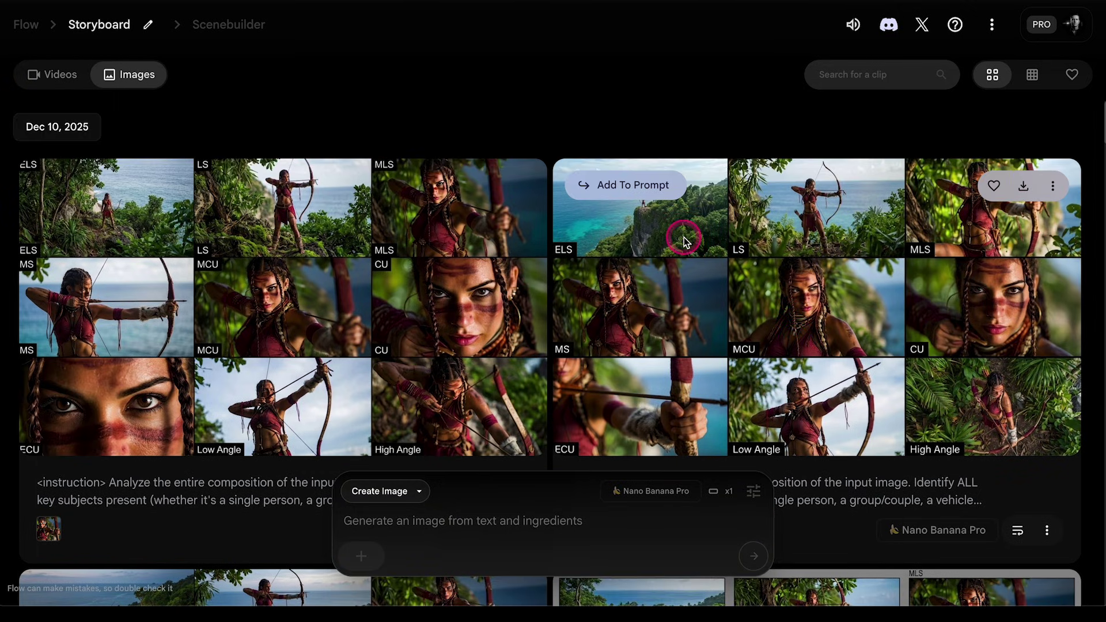
pyautogui.scroll(-5, 683, 237)
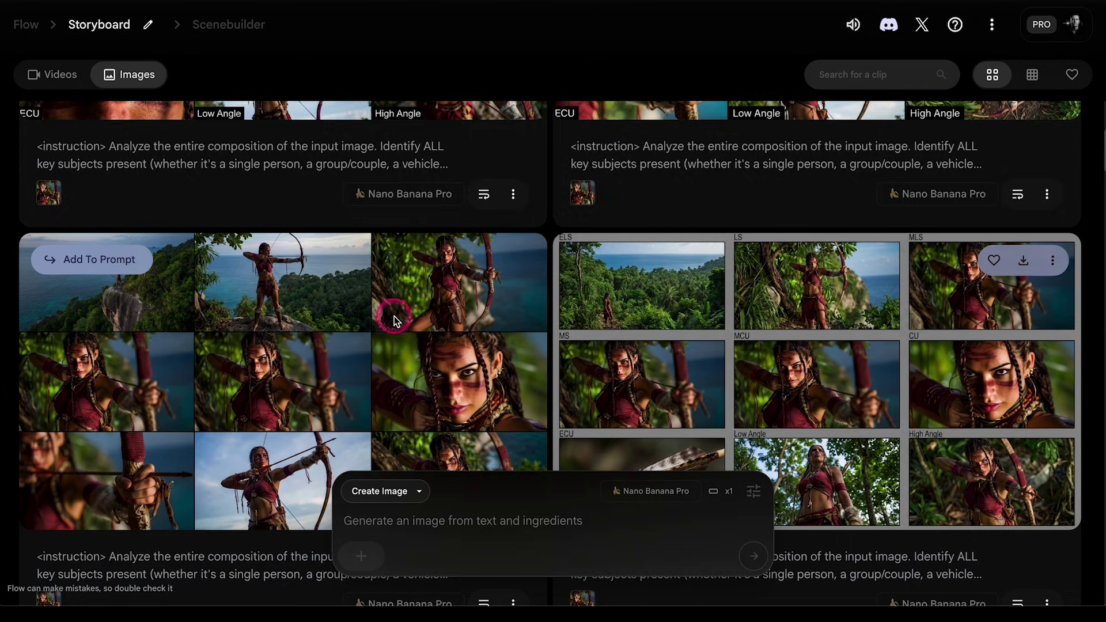
pyautogui.scroll(-2, 353, 329)
pyautogui.scroll(7, 666, 269)
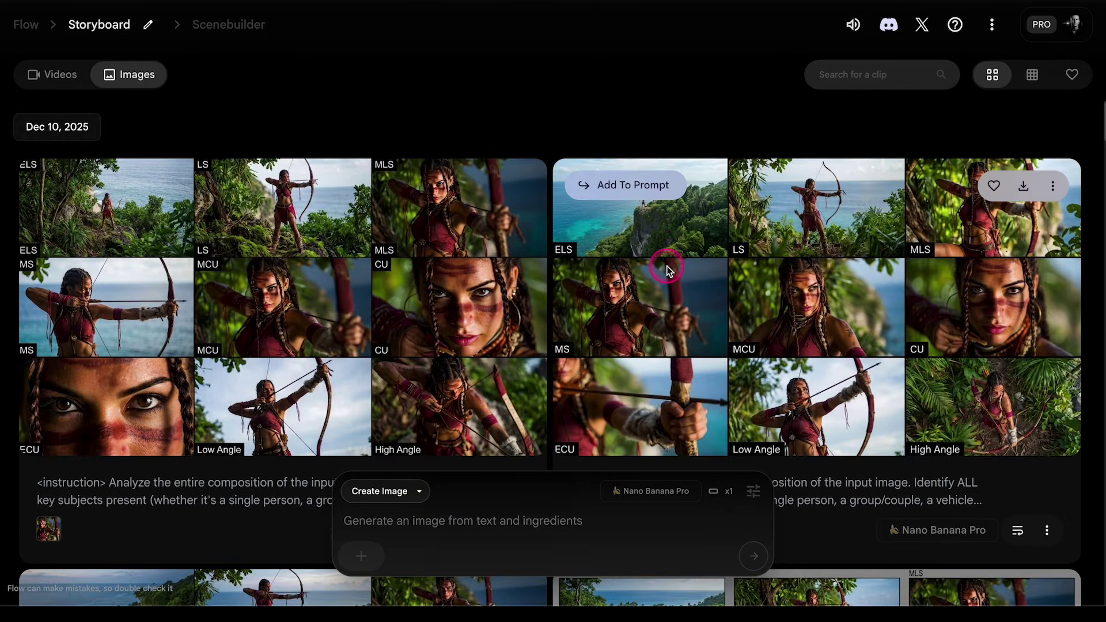
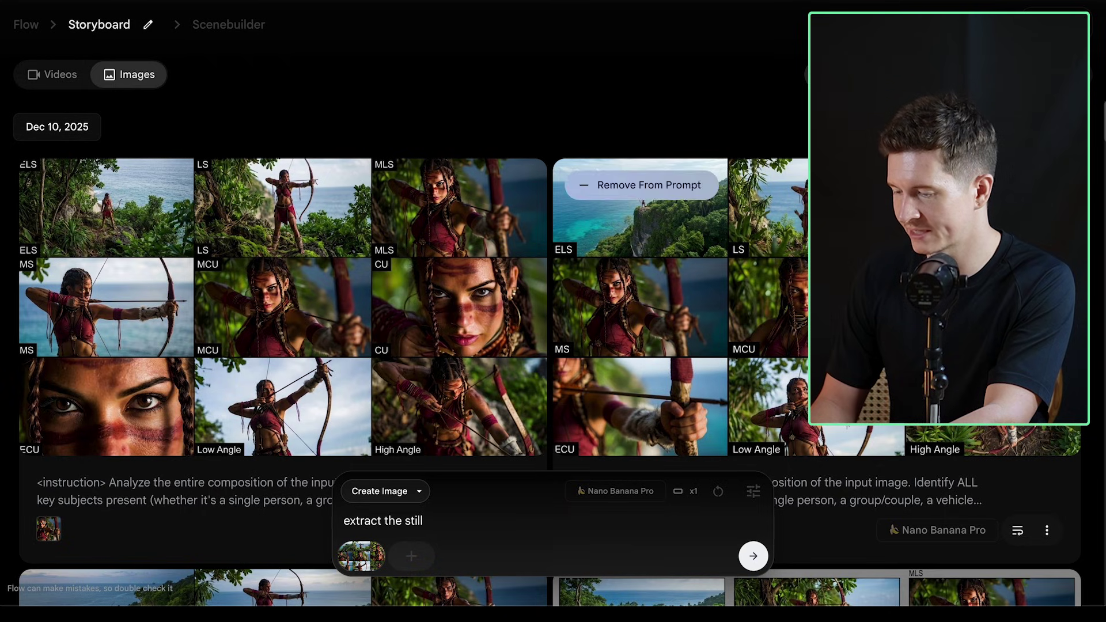
# Complete the prompt as extract the still "Low Angle", generate 4 outputs from the contact sheet, and return from the enlarged result to the project.
pyautogui.write('"Low Angle"')
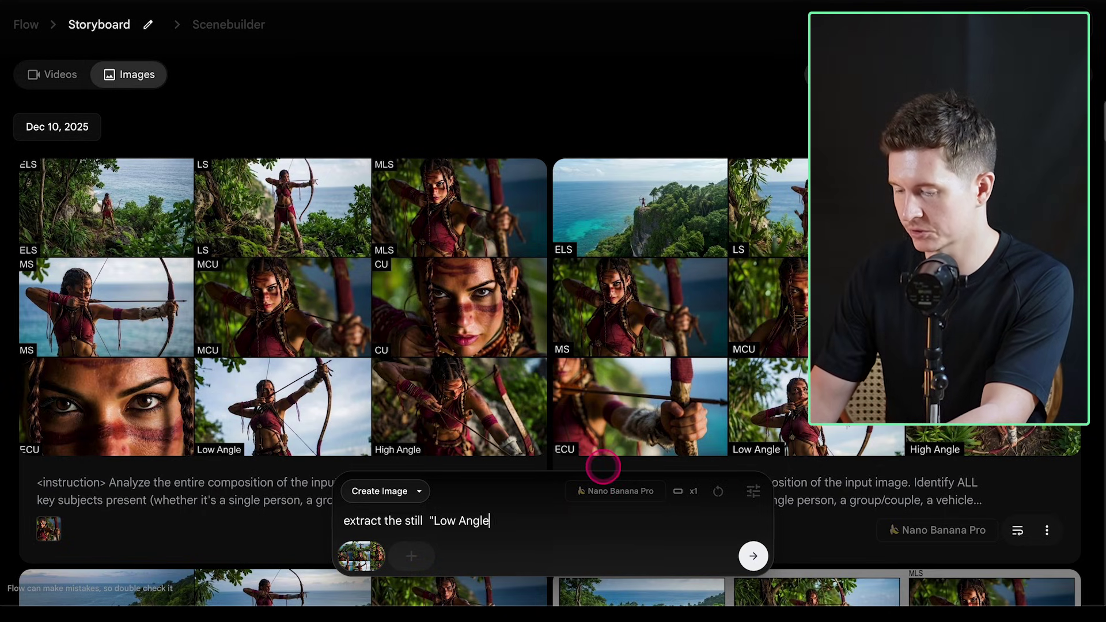
pyautogui.click(688, 491)
pyautogui.click(641, 489)
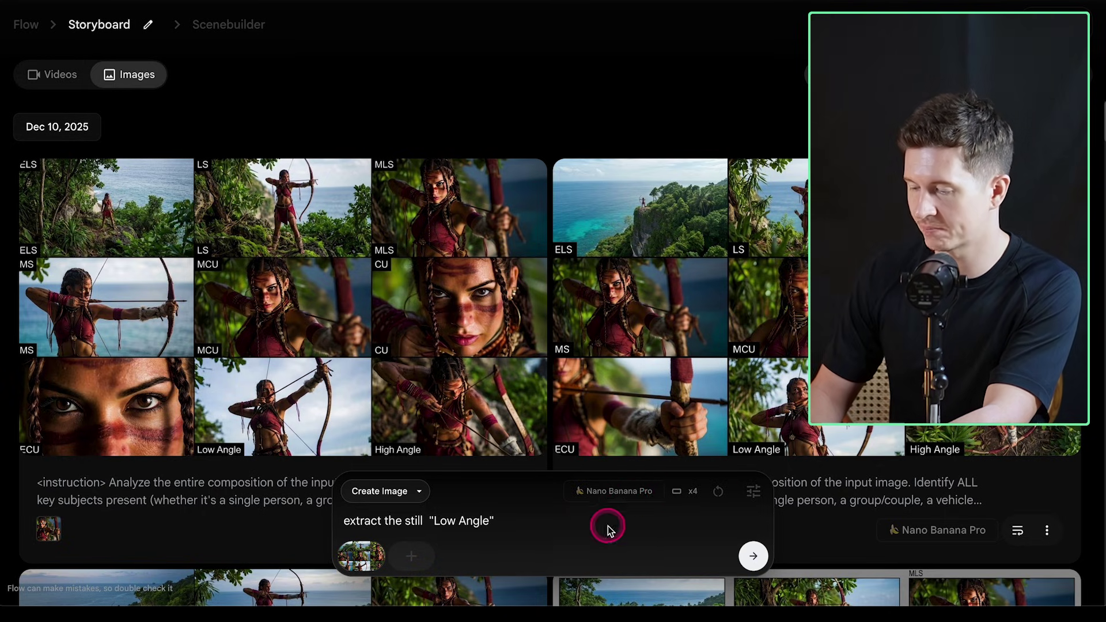
pyautogui.click(753, 555)
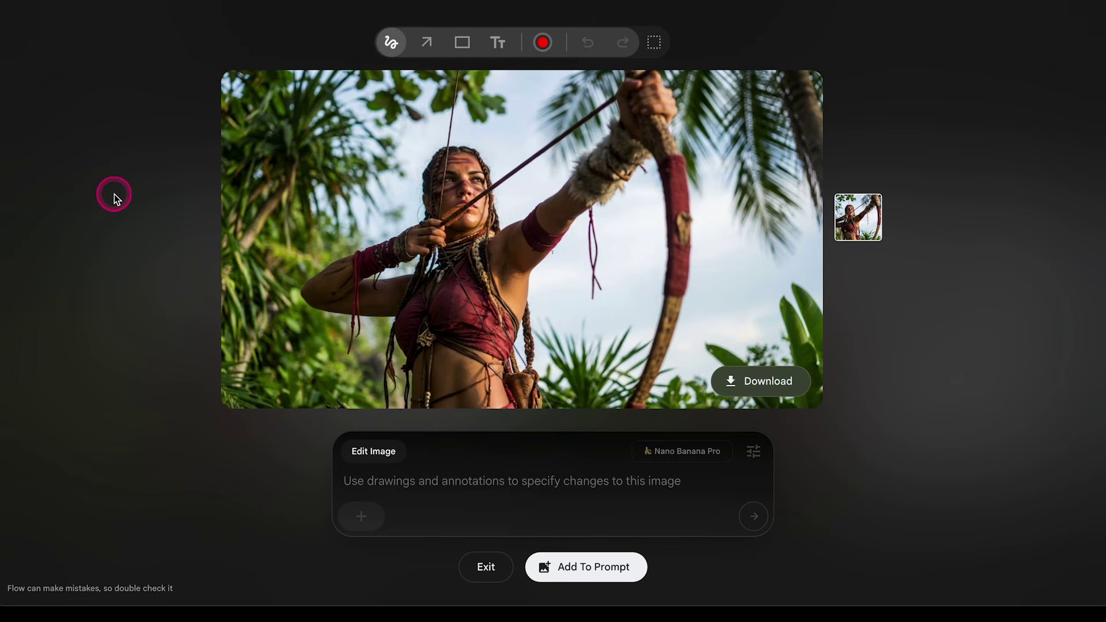
pyautogui.click(19, 32)
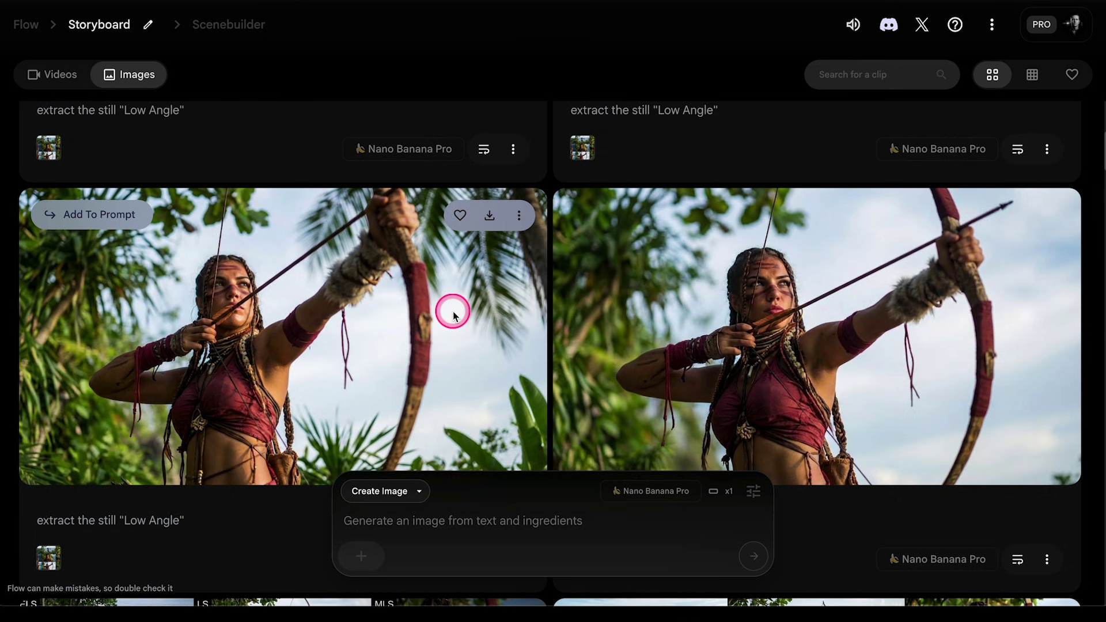
# Compare the stills extracted with the "Low Angle" prompt and those extracted with the MLS prompt in the Storyboard project.
pyautogui.scroll(6, 453, 313)
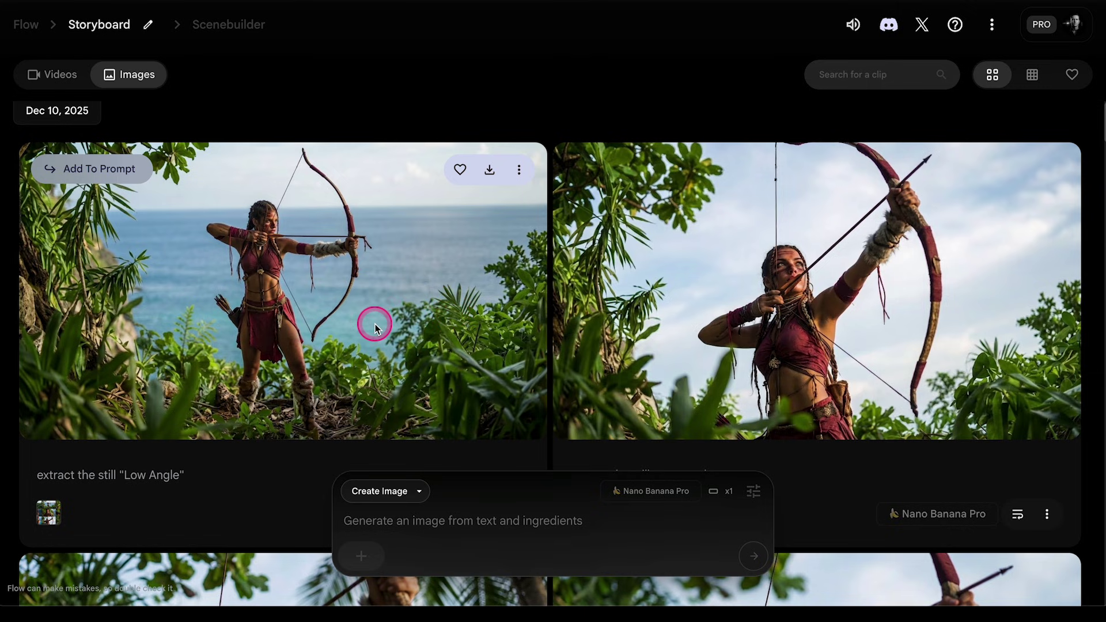
pyautogui.scroll(-5, 374, 328)
pyautogui.scroll(5, 369, 308)
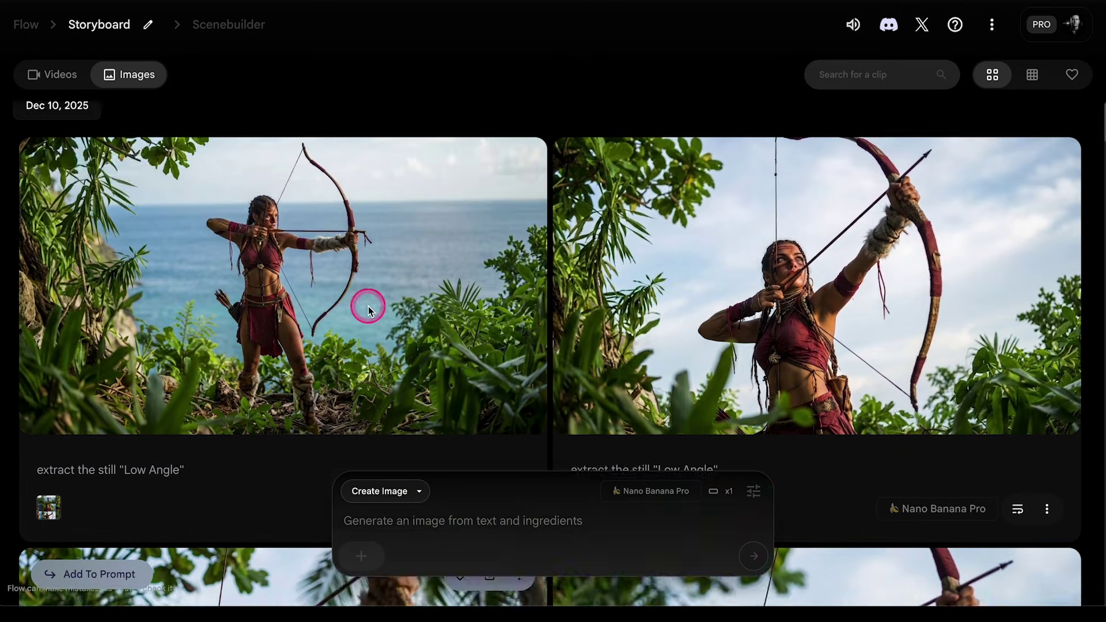
pyautogui.scroll(-5, 367, 277)
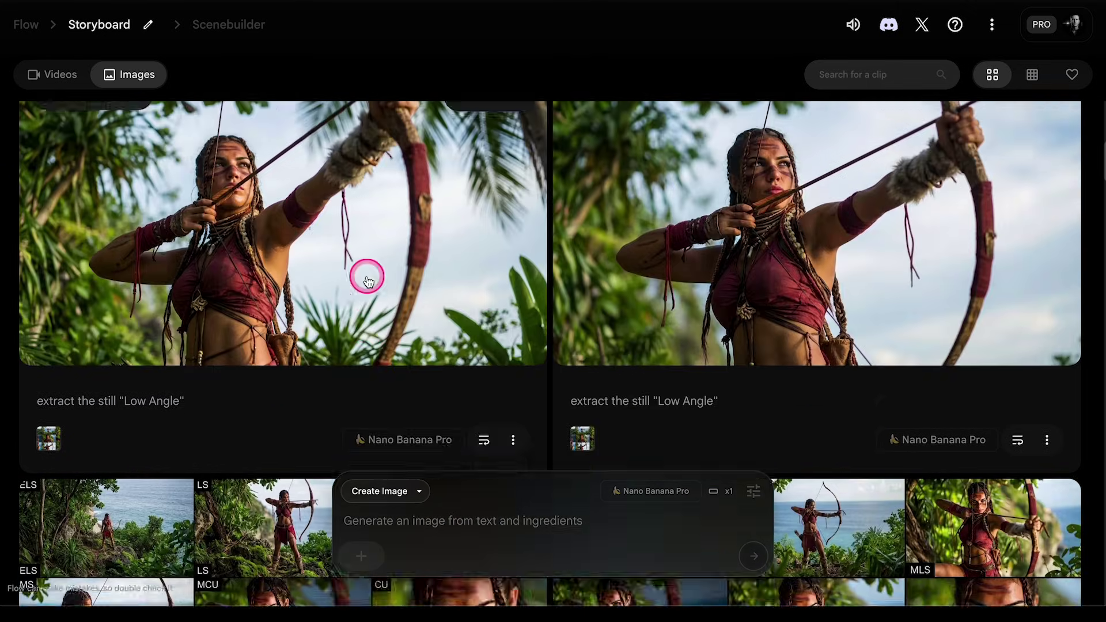
pyautogui.scroll(5, 366, 269)
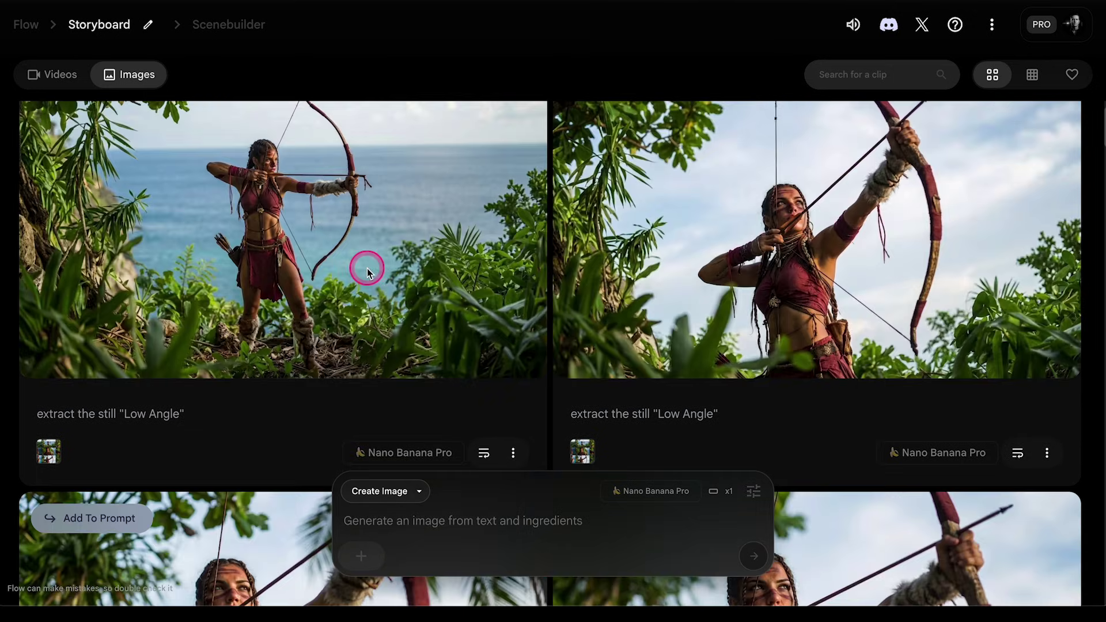
pyautogui.scroll(1, 834, 236)
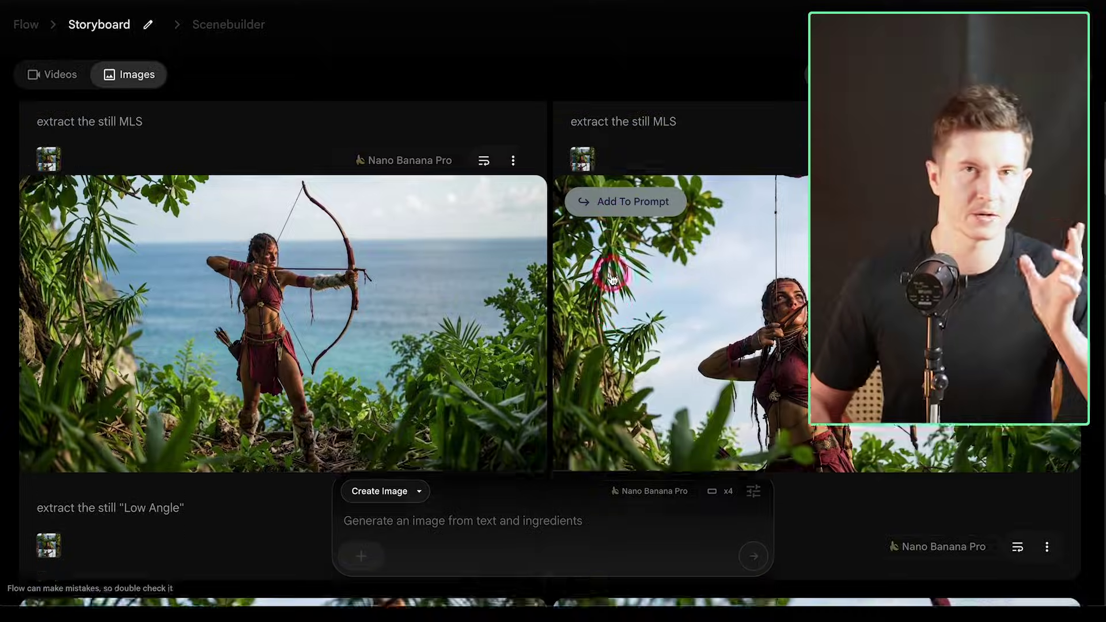
pyautogui.scroll(3, 610, 273)
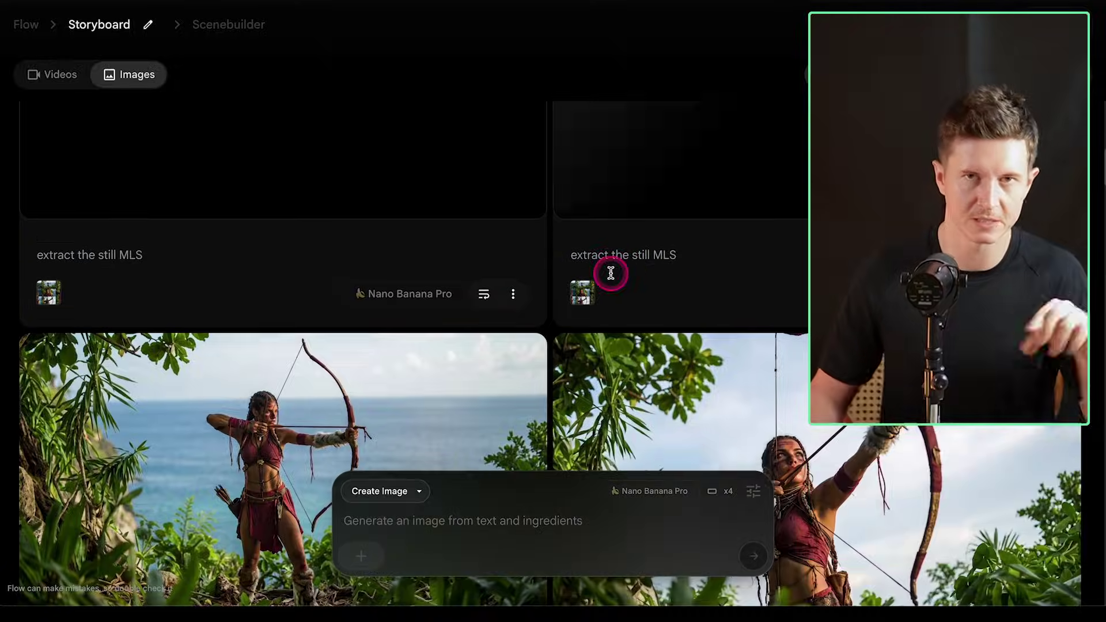
pyautogui.scroll(3, 610, 273)
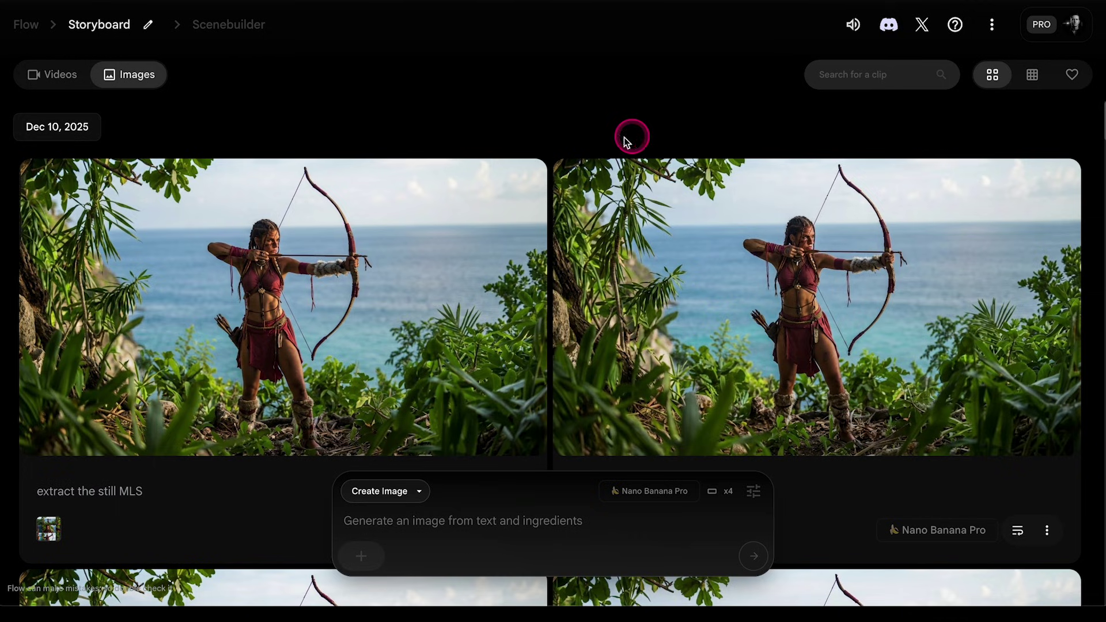
pyautogui.moveTo(468, 168)
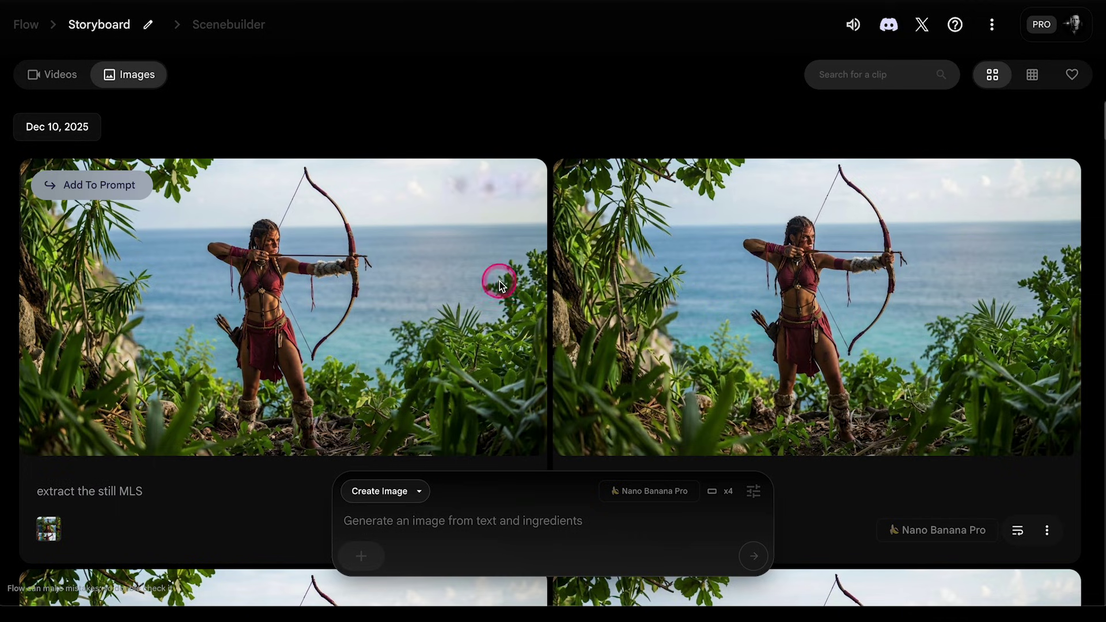
pyautogui.scroll(-3, 499, 281)
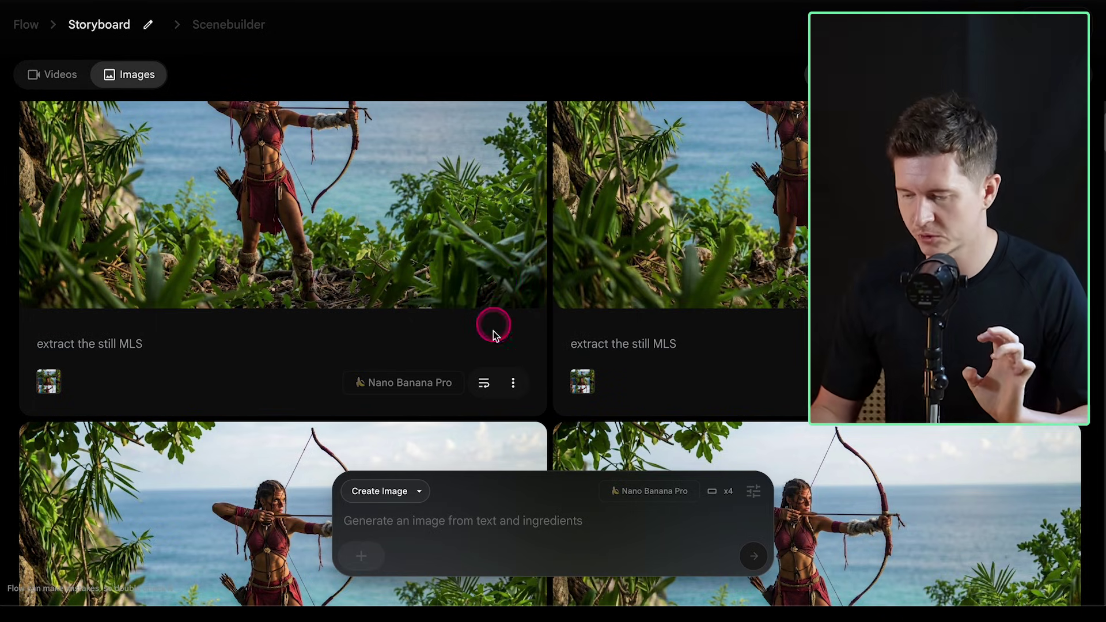
# Switch the generation mode from Create Image to Frames to Video.
pyautogui.click(385, 495)
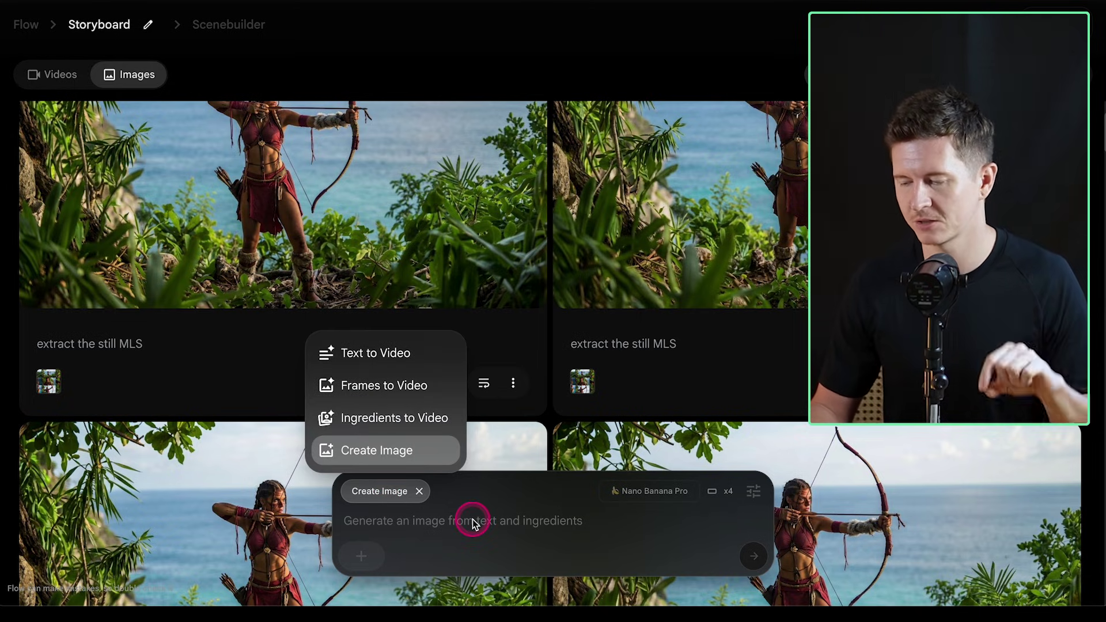
pyautogui.click(472, 521)
pyautogui.click(378, 498)
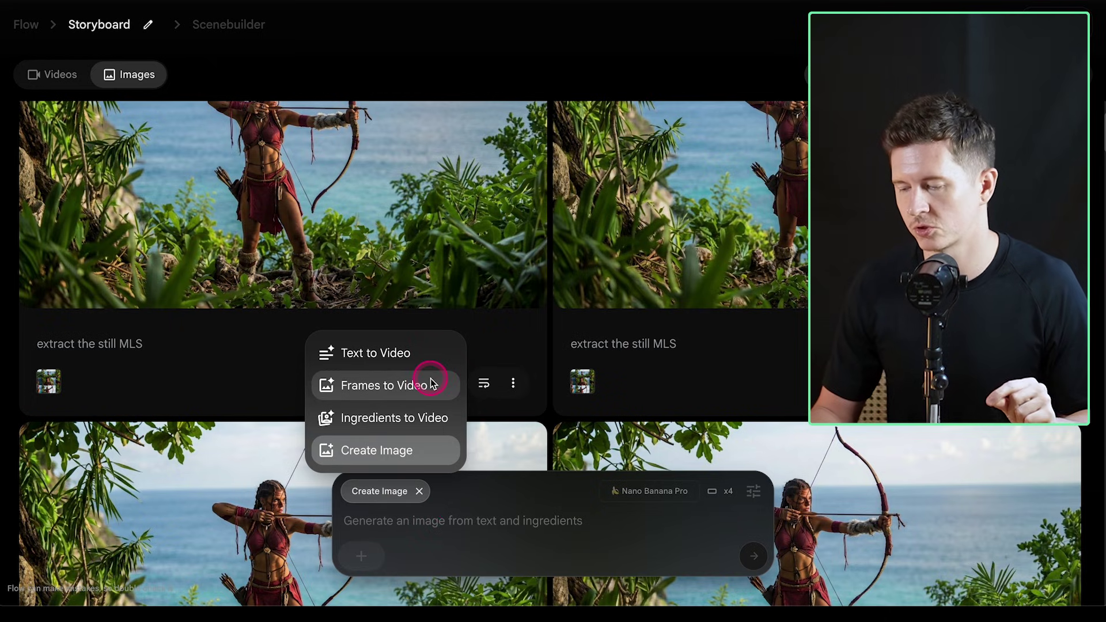
pyautogui.click(397, 386)
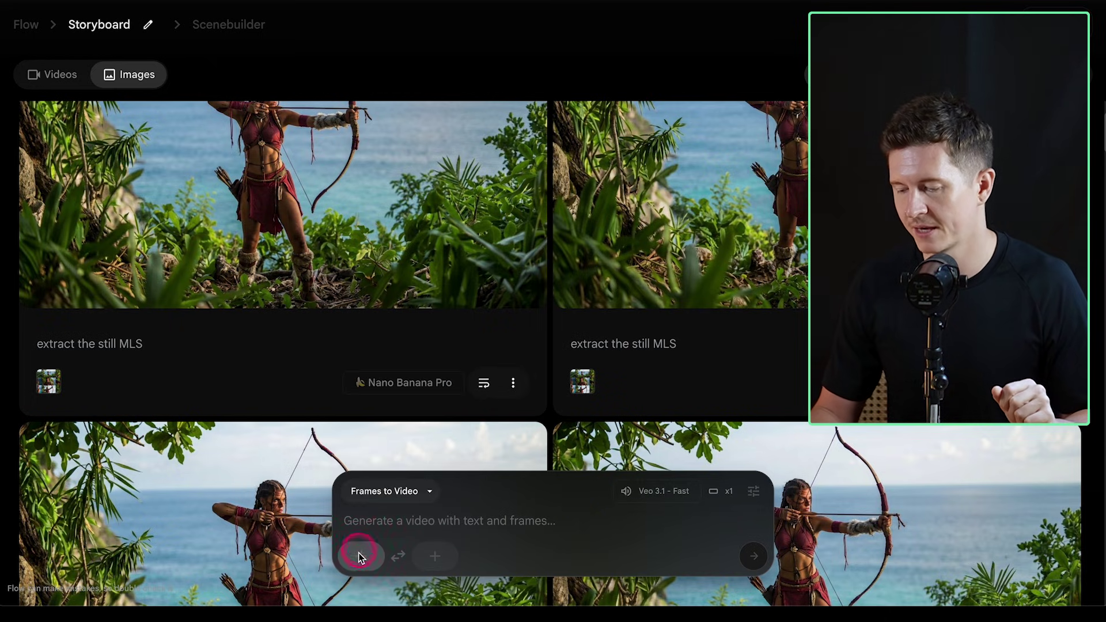
# Add an extracted still of the archer as the frame and generate a video with the prompt "woman shoots bow".
pyautogui.scroll(-1, 411, 291)
pyautogui.scroll(-10, 411, 291)
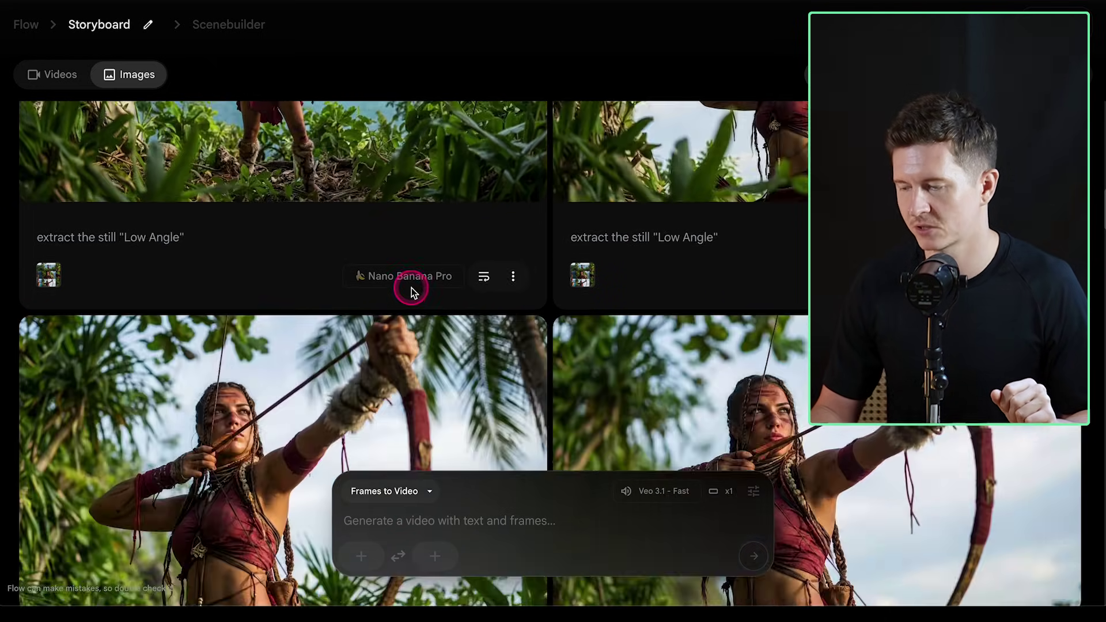
pyautogui.click(87, 239)
pyautogui.click(432, 519)
pyautogui.write('woman shoots bow')
pyautogui.tripleClick(558, 528)
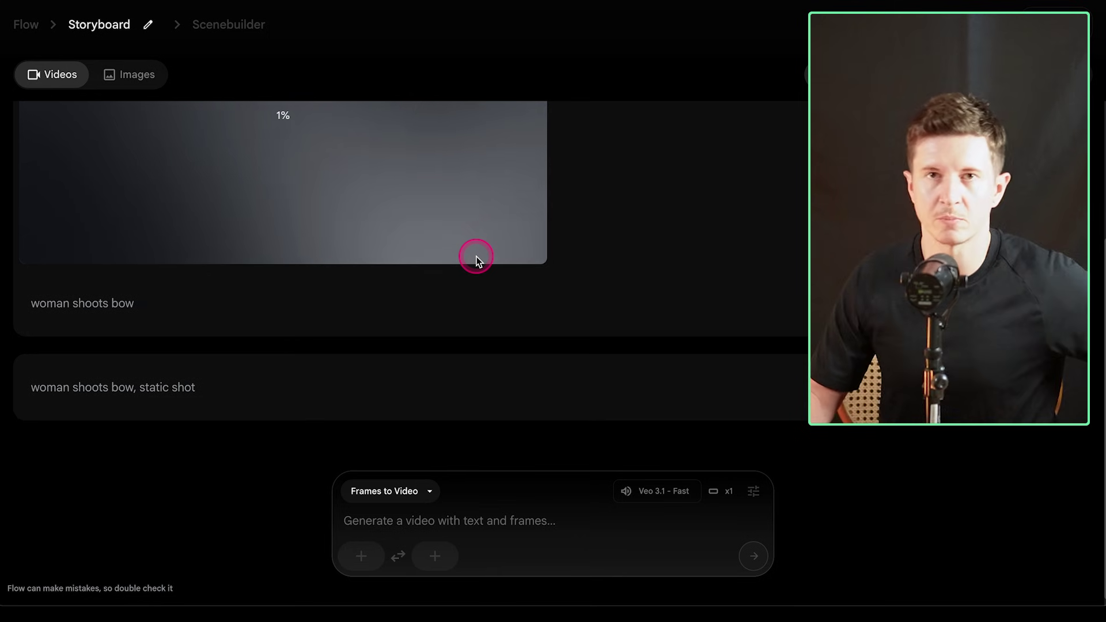
# Check the video generation's progress, return to the project's images, and download the first MLS still.
pyautogui.scroll(3, 476, 260)
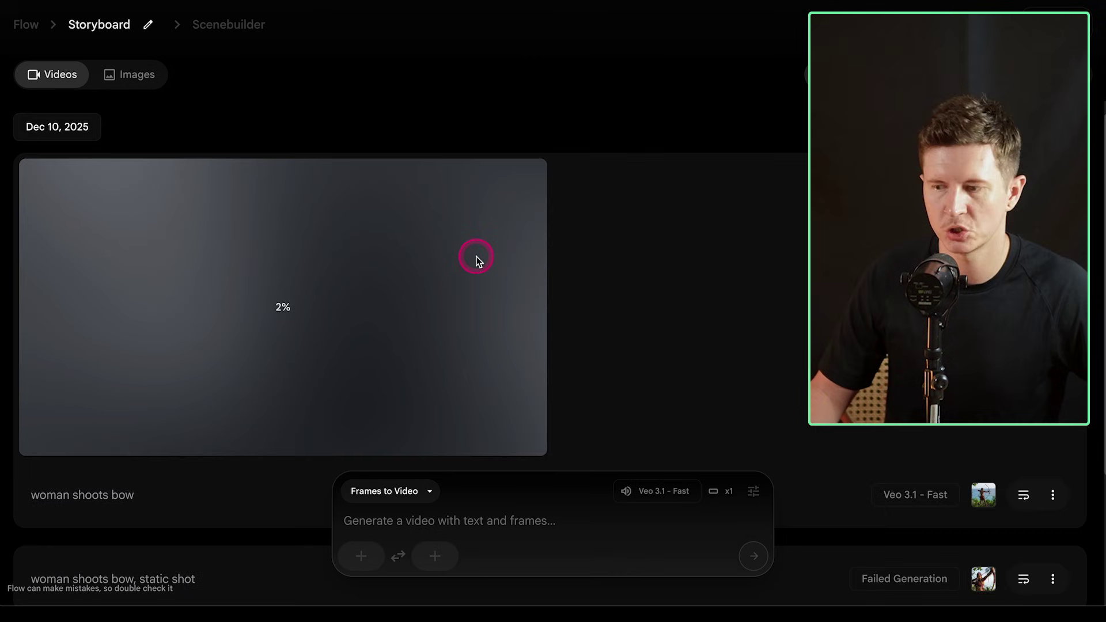
pyautogui.scroll(-3, 475, 260)
pyautogui.scroll(3, 475, 260)
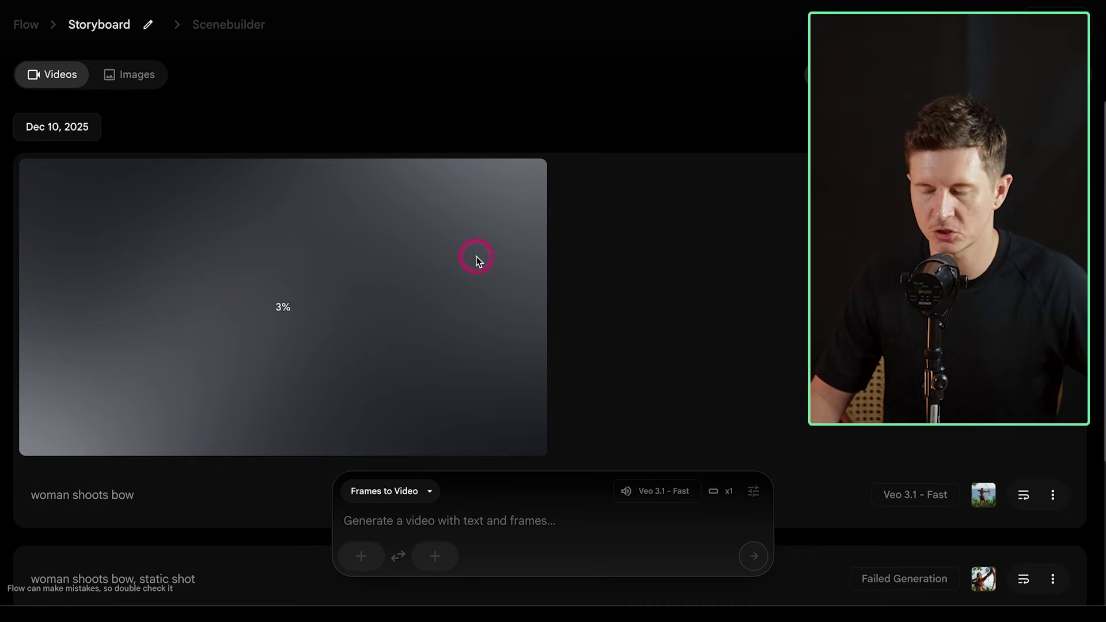
pyautogui.click(158, 78)
pyautogui.click(494, 187)
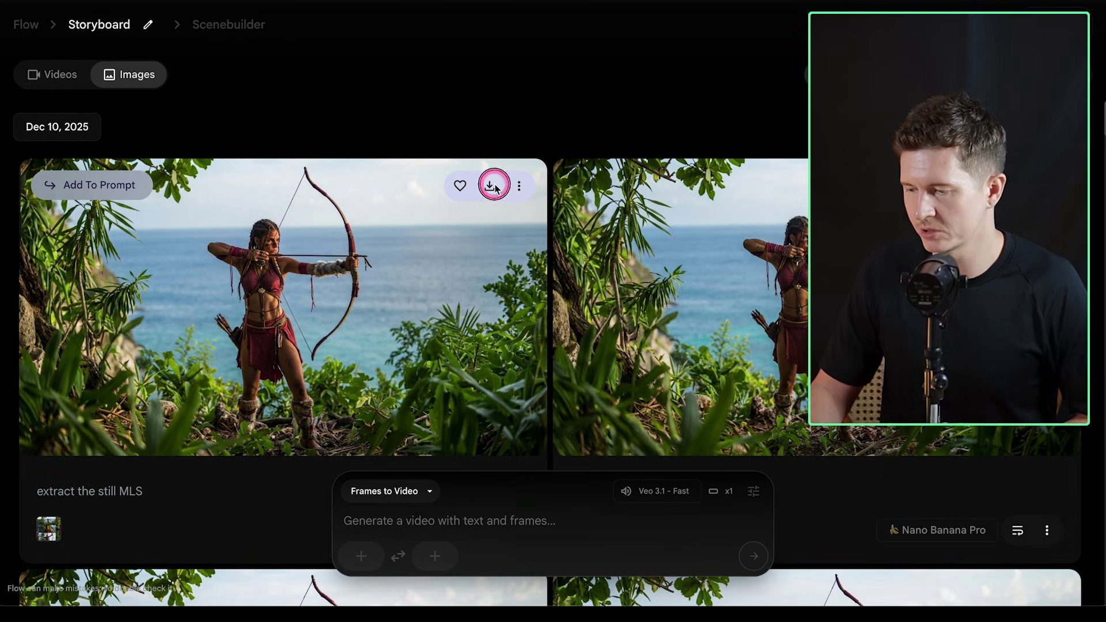
# Switch to Grok Imagine and set the generation type to Video.
pyautogui.hotkey('ctrl', 'Tab')
pyautogui.click(116, 182)
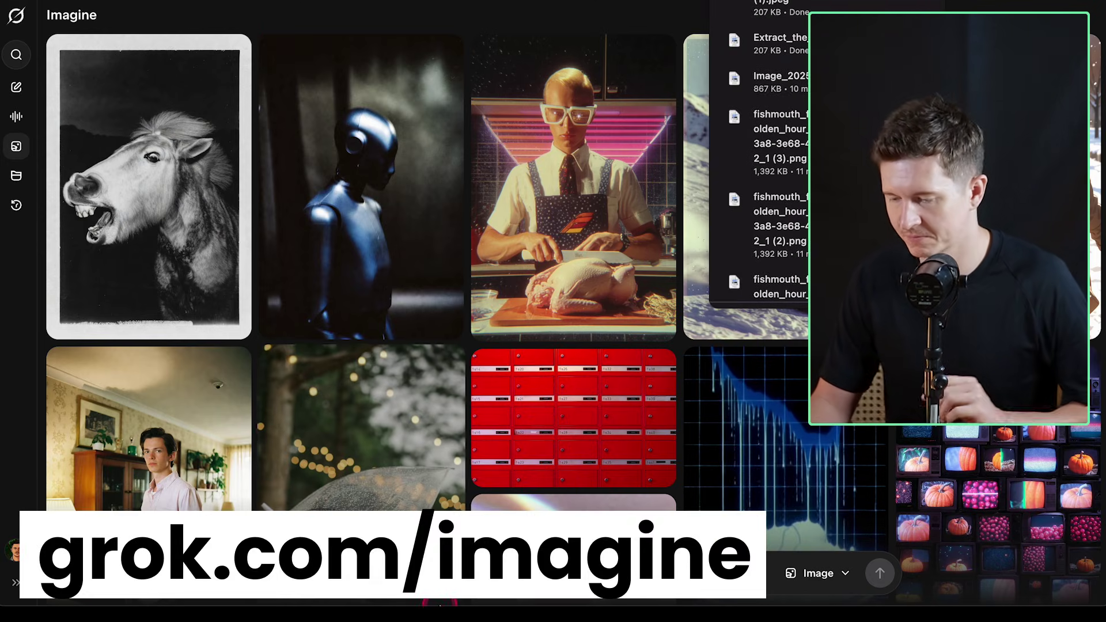
pyautogui.click(819, 571)
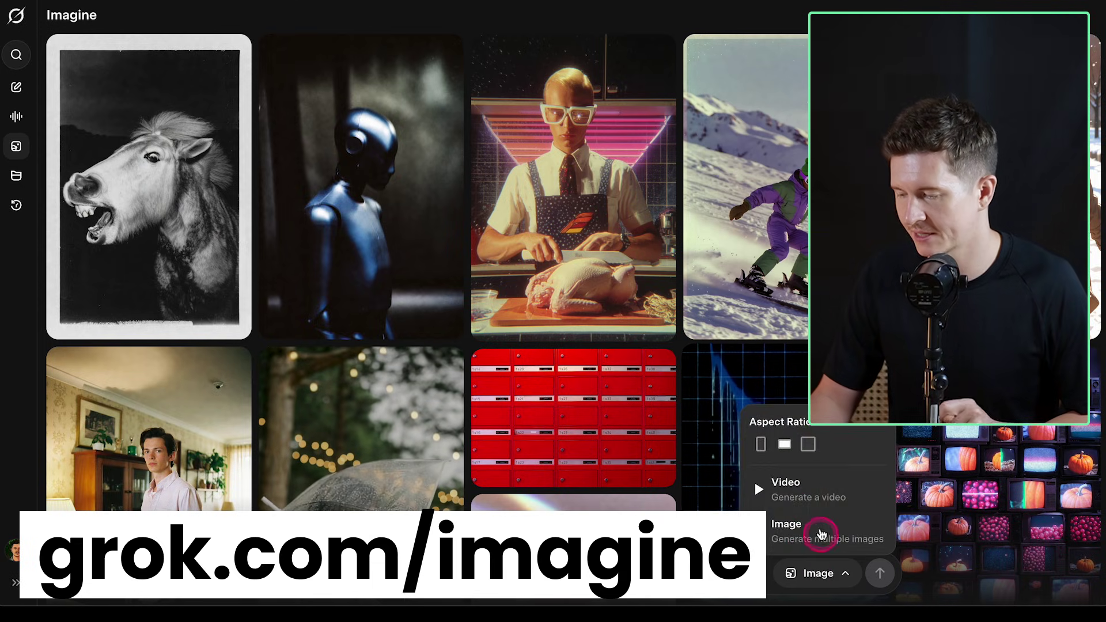
pyautogui.click(795, 493)
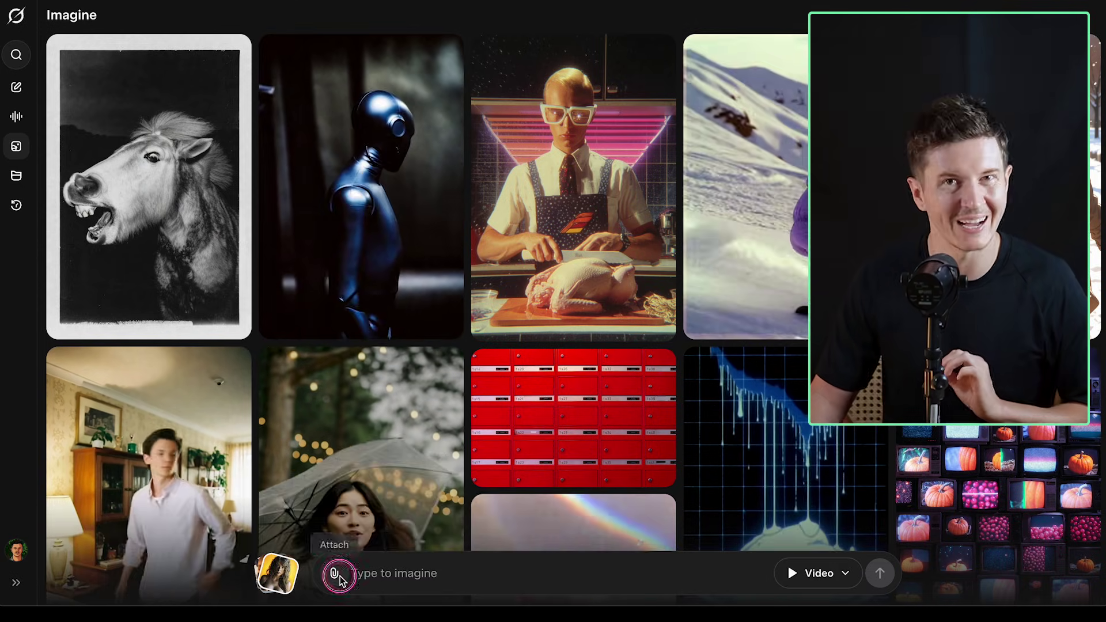
# Attach the downloaded still of the archer from the Downloads folder for video generation.
pyautogui.click(339, 576)
pyautogui.click(407, 421)
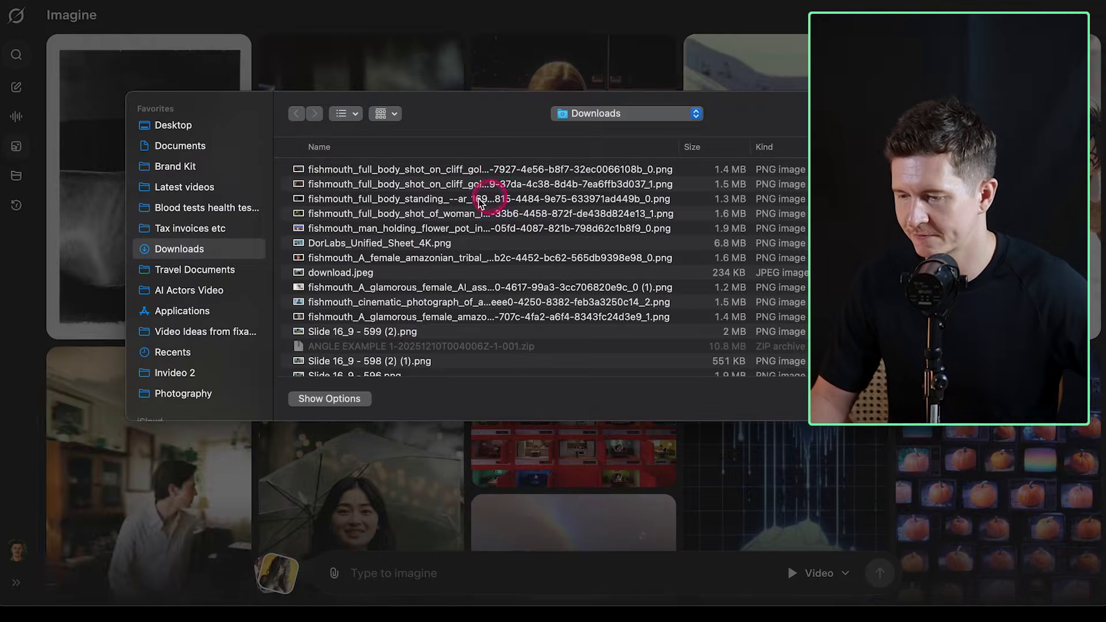
pyautogui.doubleClick(321, 165)
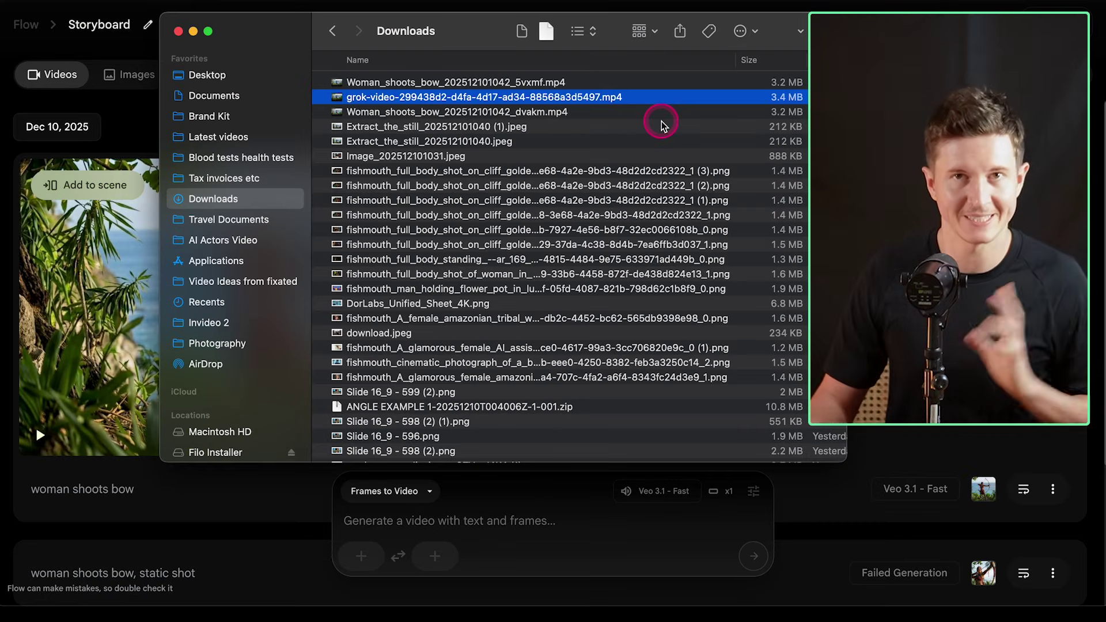
# Play the downloaded Grok video of the archer from the Downloads folder and scrub back to about 00:05 to examine it.
pyautogui.doubleClick(487, 98)
pyautogui.doubleClick(484, 95)
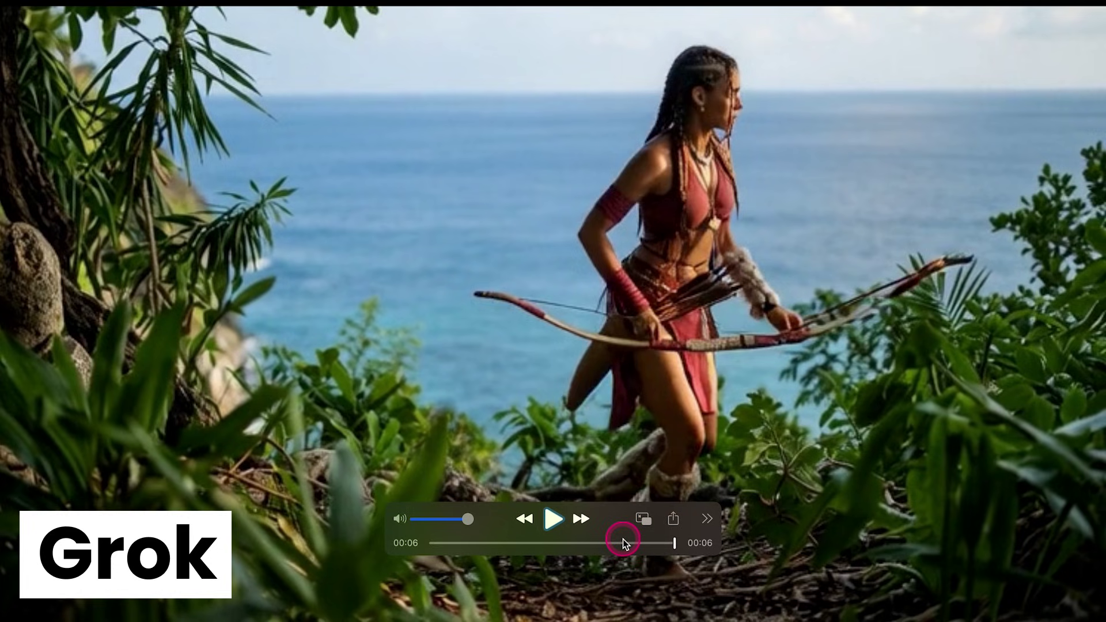
pyautogui.moveTo(622, 536)
pyautogui.mouseDown()
pyautogui.moveTo(414, 541)
pyautogui.moveTo(674, 537)
pyautogui.moveTo(637, 530)
pyautogui.moveTo(626, 541)
pyautogui.mouseUp()
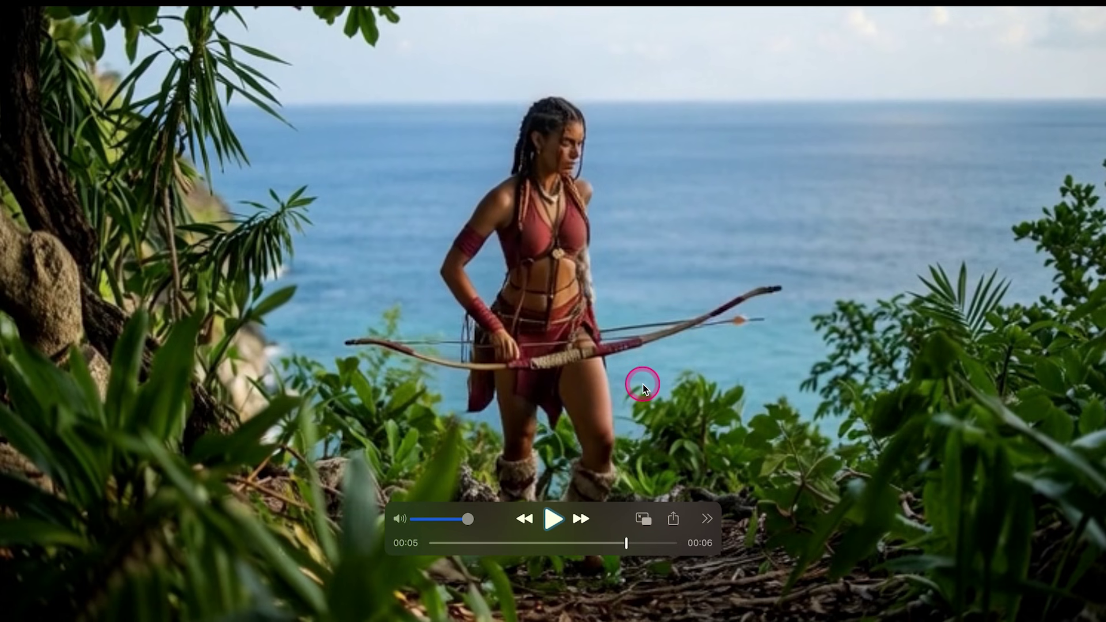